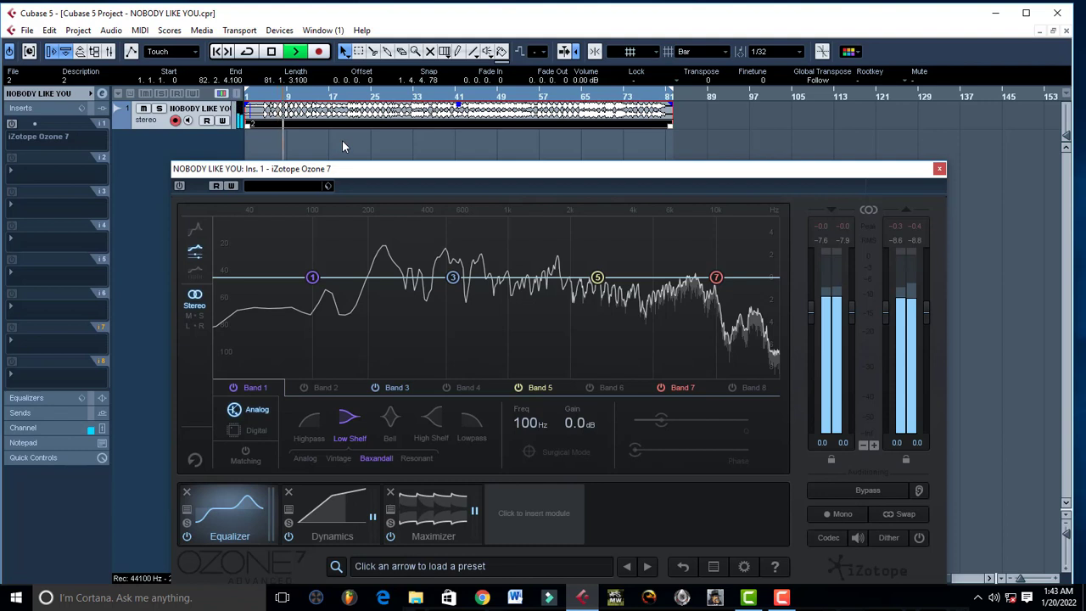
- Stop playback and load the Adaptive Dynamics preset from the All-Purpose Mastering presets in Ozone 7
key(space)
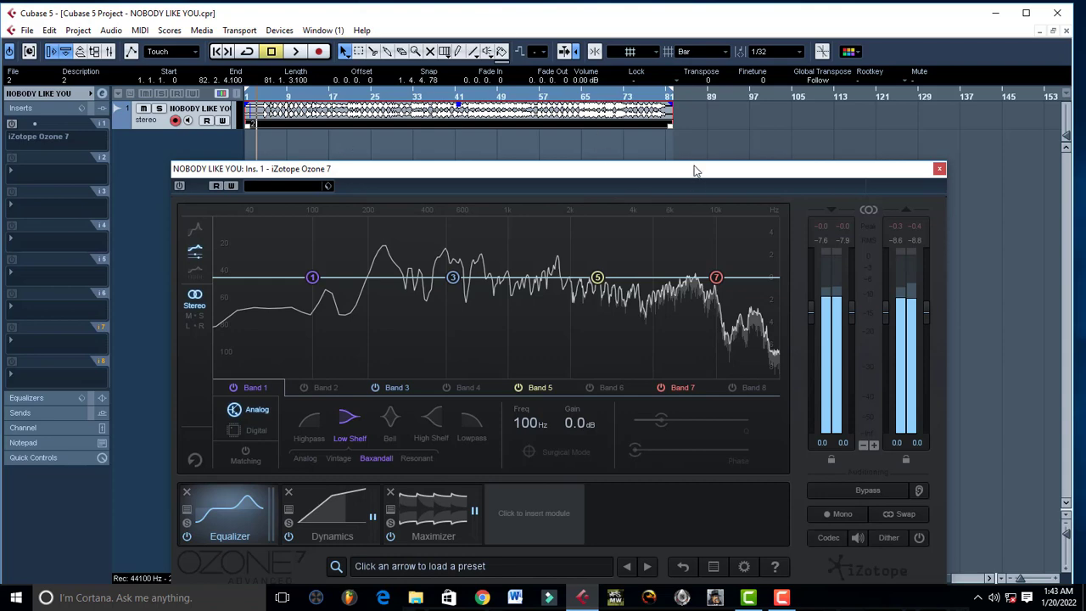
drag(693, 170, 688, 112)
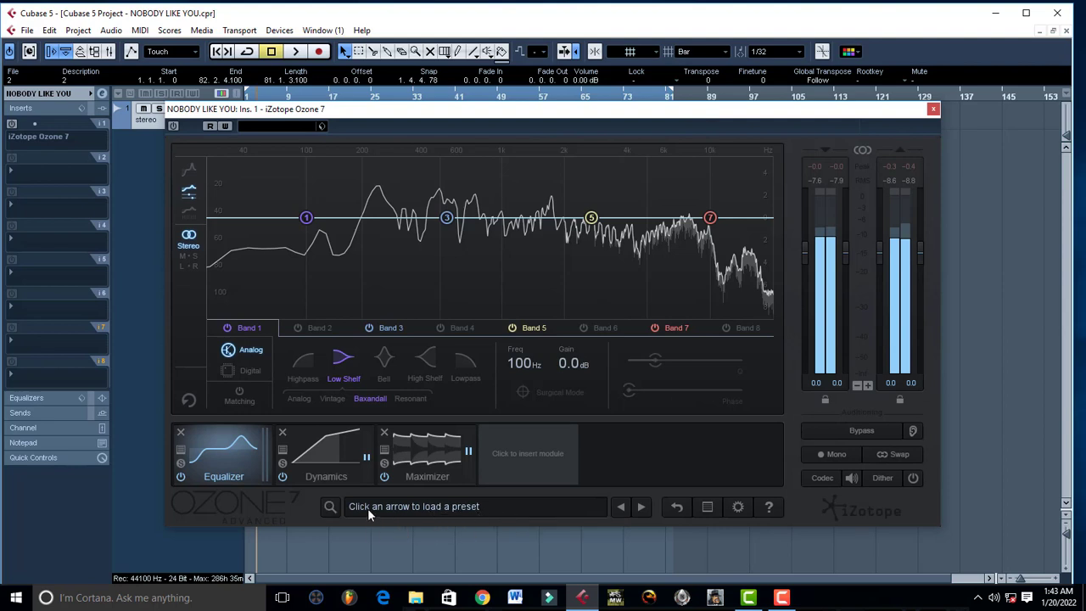
click(533, 506)
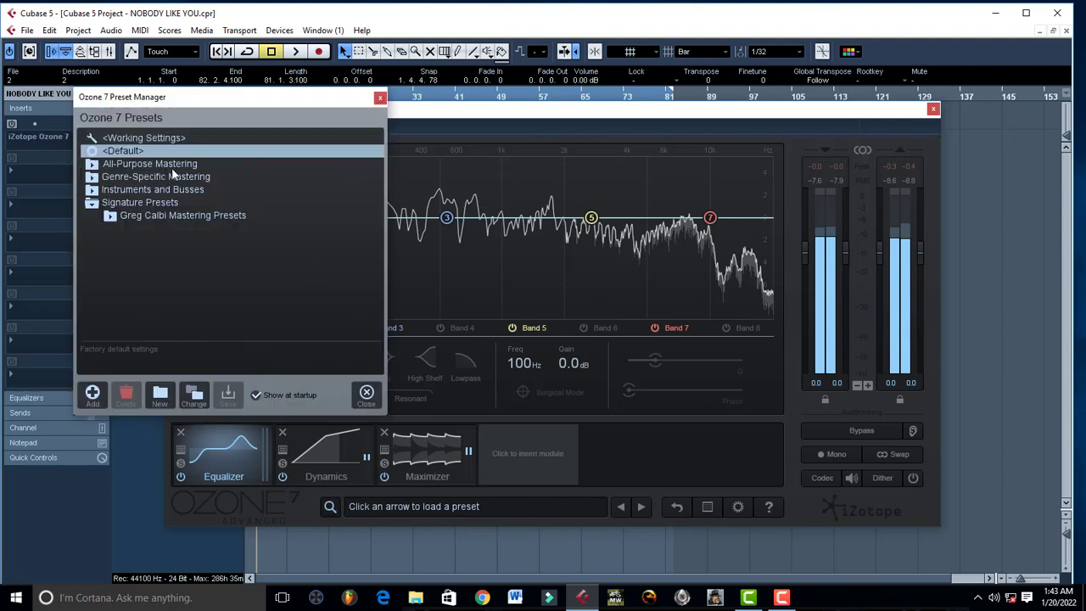
click(92, 164)
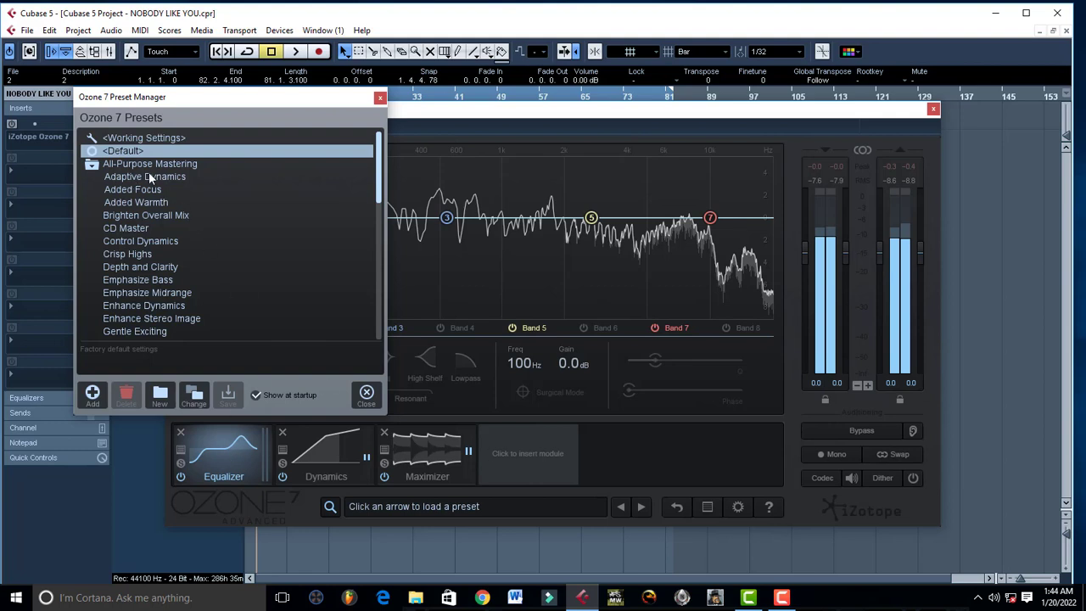
click(126, 177)
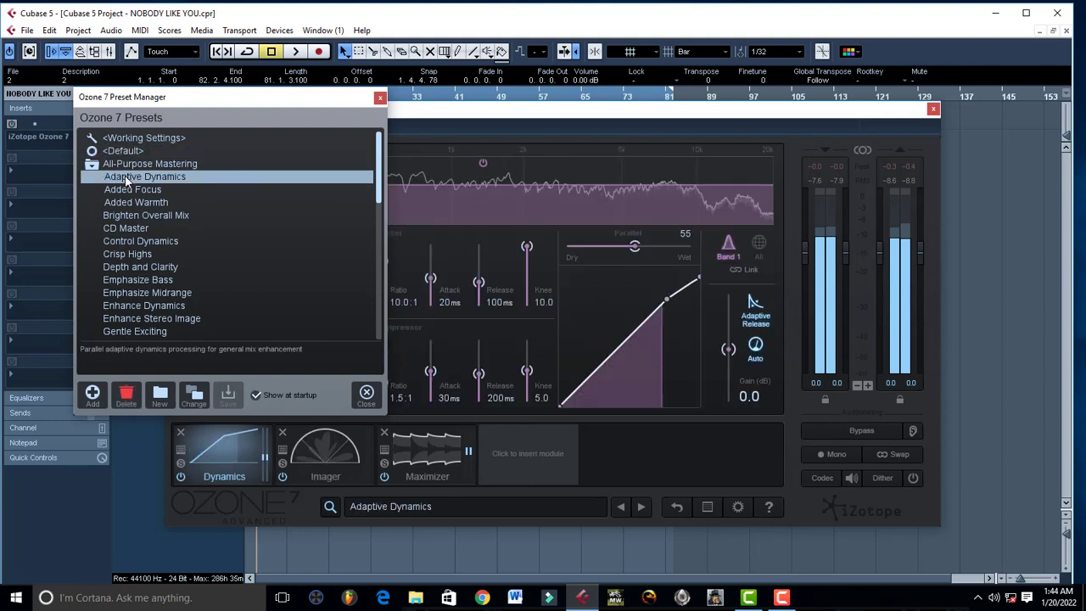
- Examine the settings of the preset's Dynamics, Imager and Maximizer modules
click(224, 476)
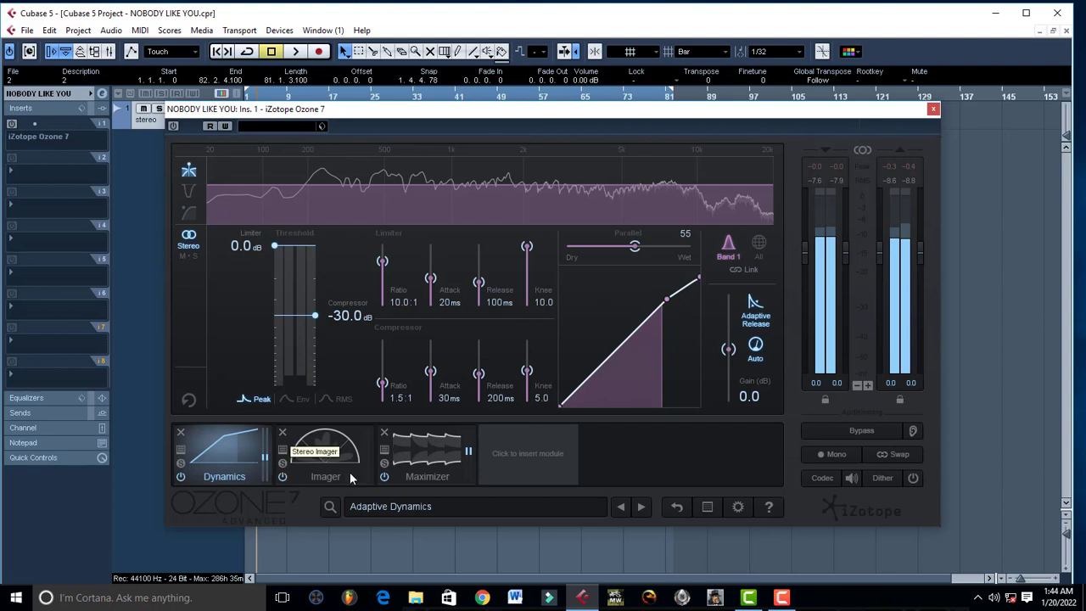
click(329, 456)
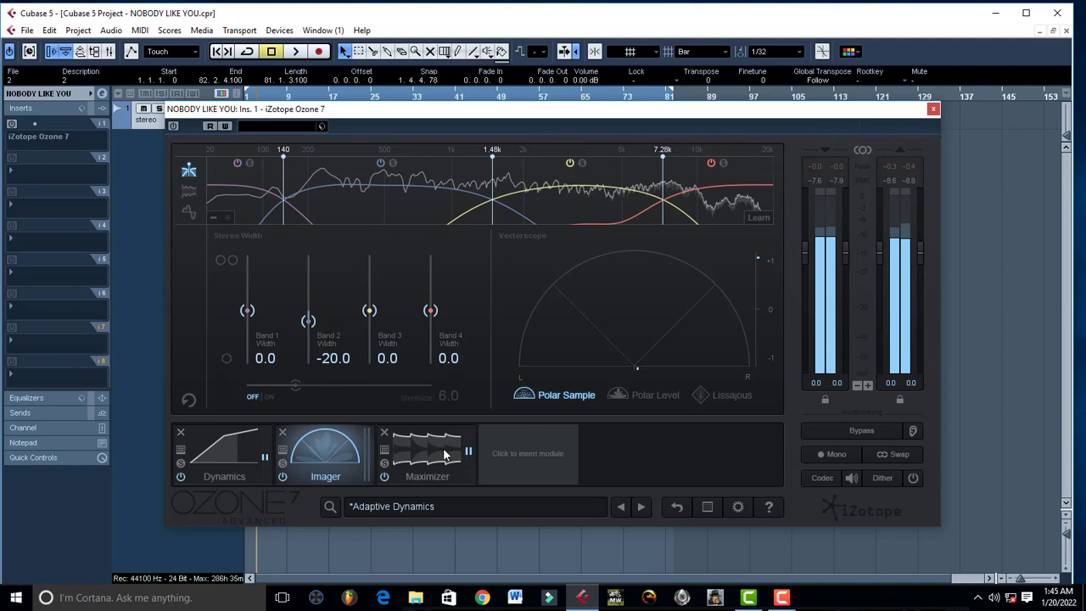
click(443, 453)
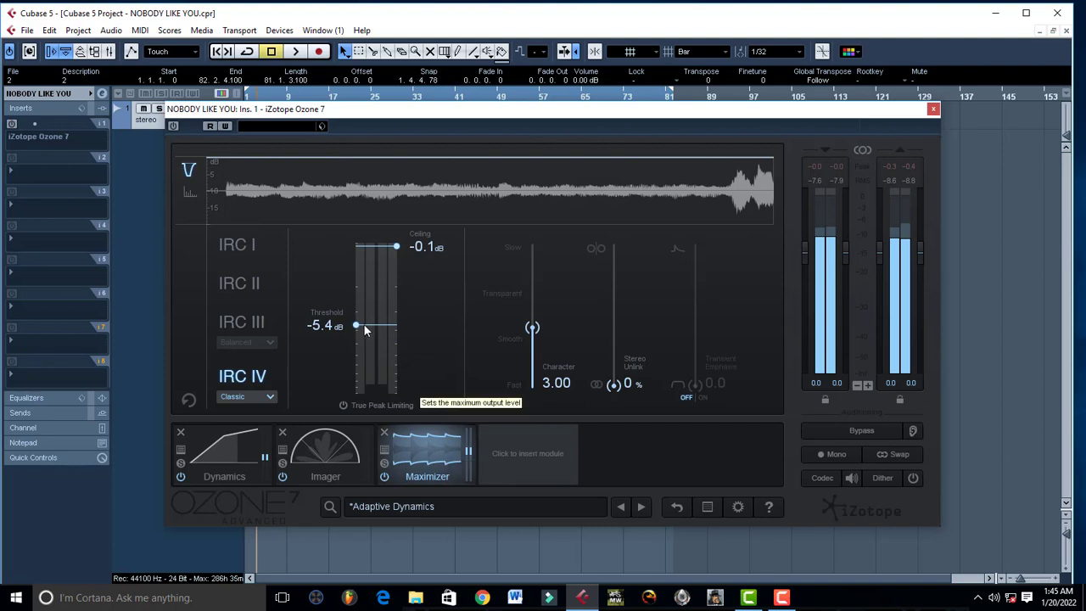
- Play the track with the Ozone 7 insert off, switch the effect on and play the track with it active
drag(419, 114, 507, 170)
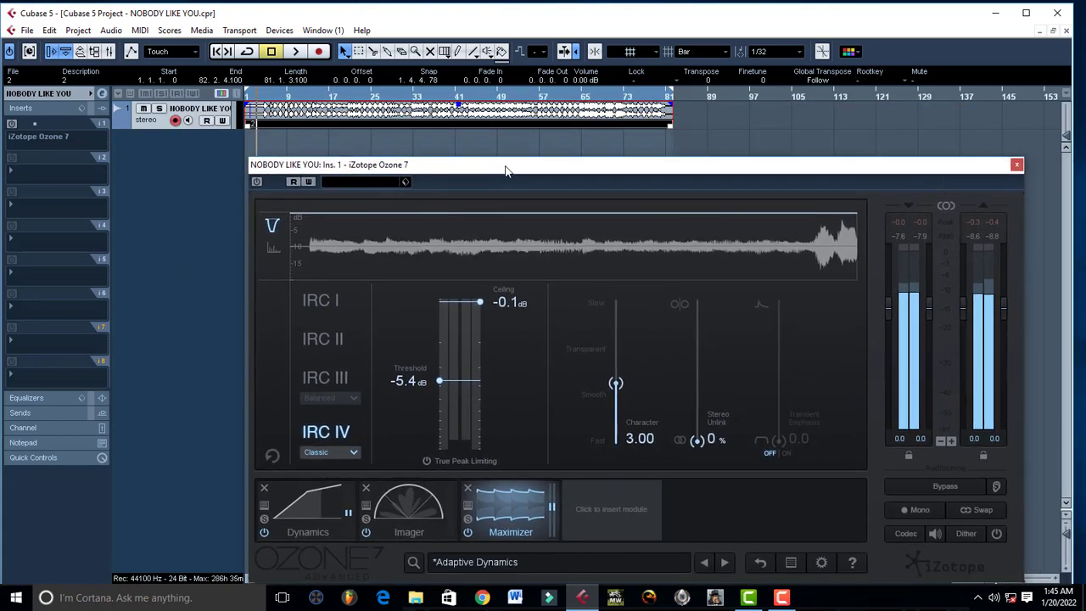
drag(506, 169, 525, 142)
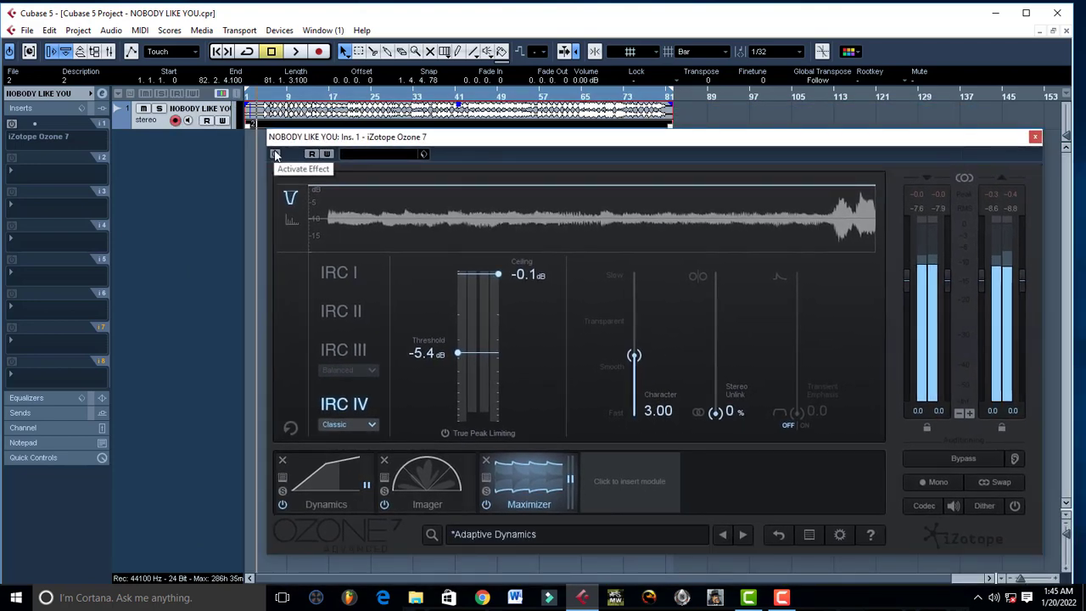
key(space)
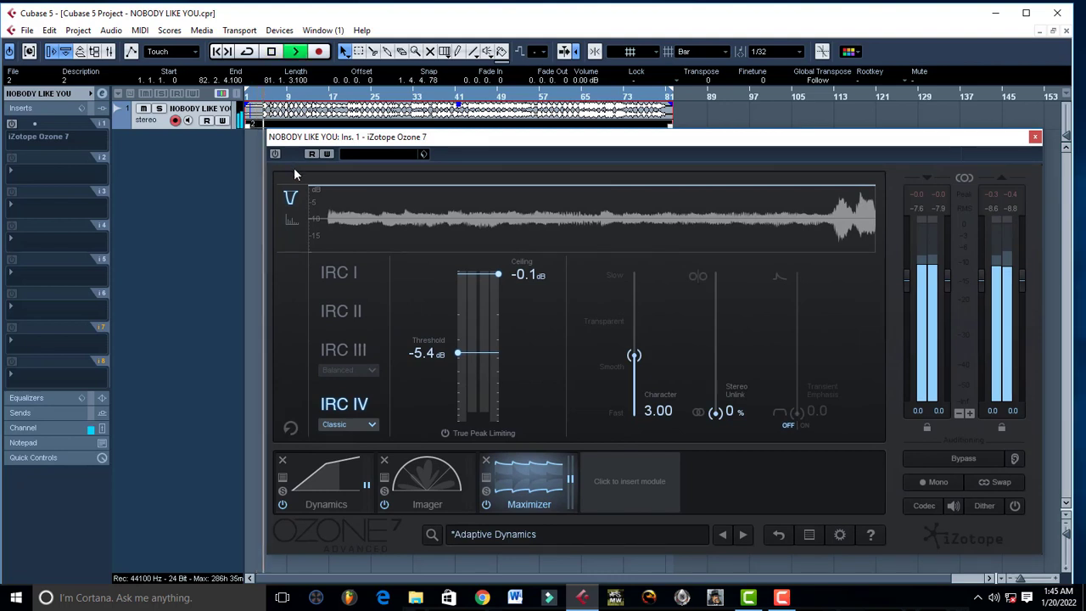
key(space)
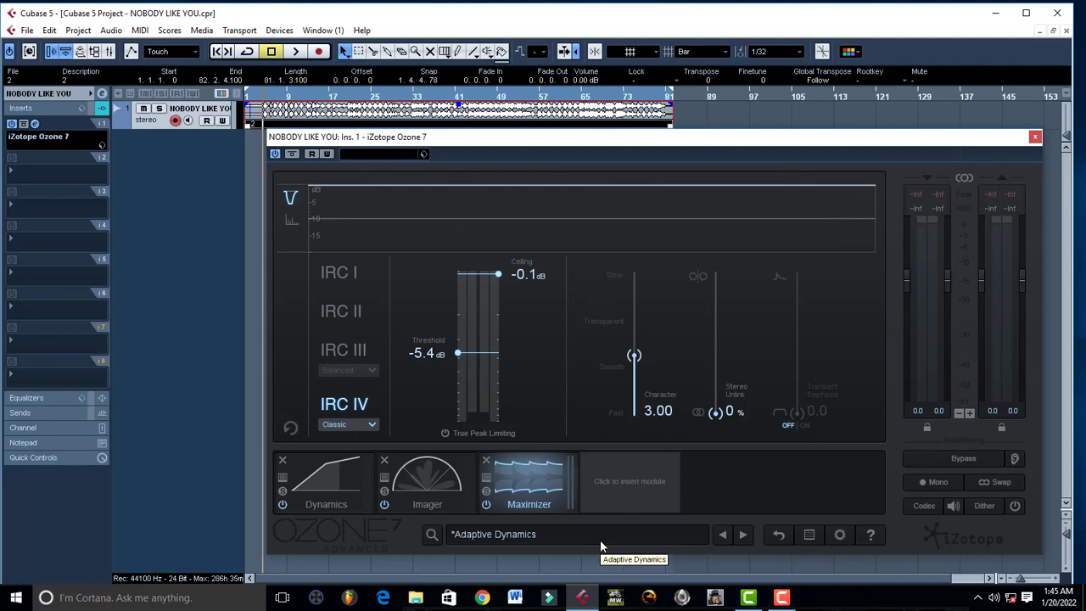
key(space)
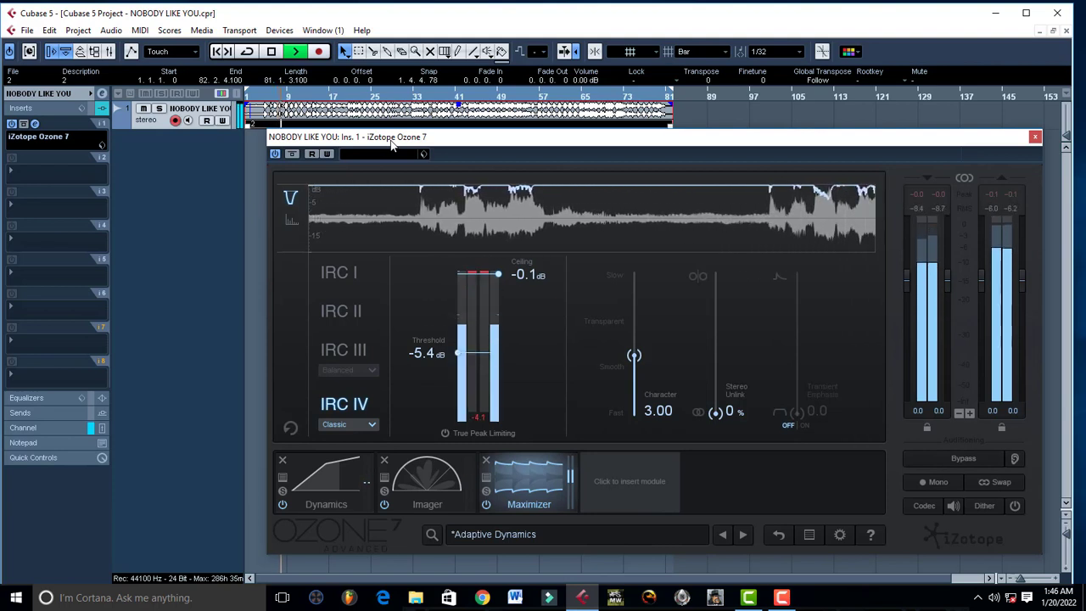
key(space)
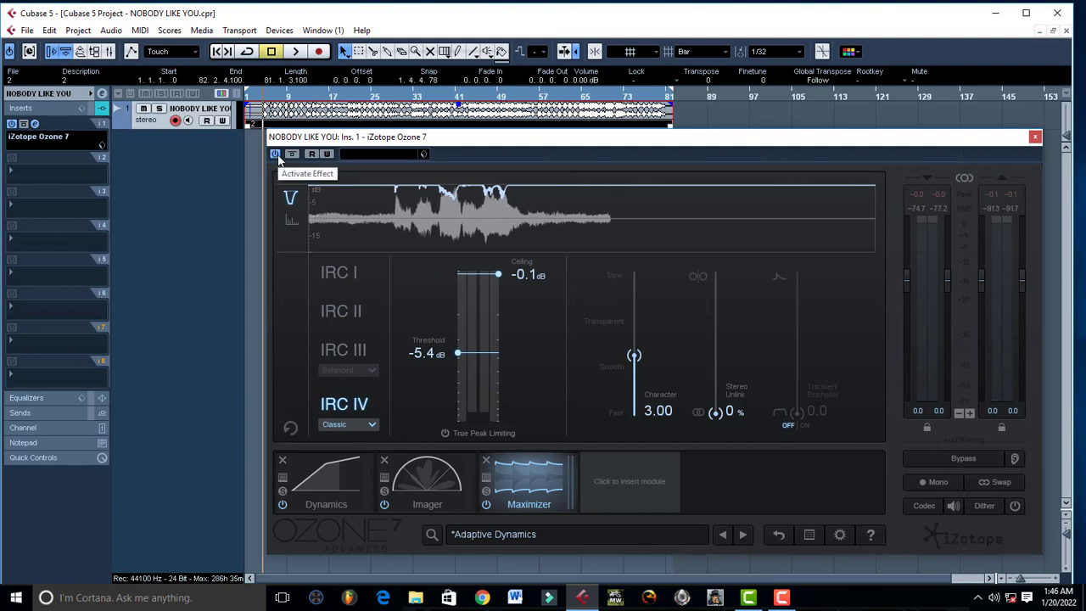
- Compare the track's sound again by playing it with Ozone 7 deactivated and with it reactivated
click(275, 154)
key(space)
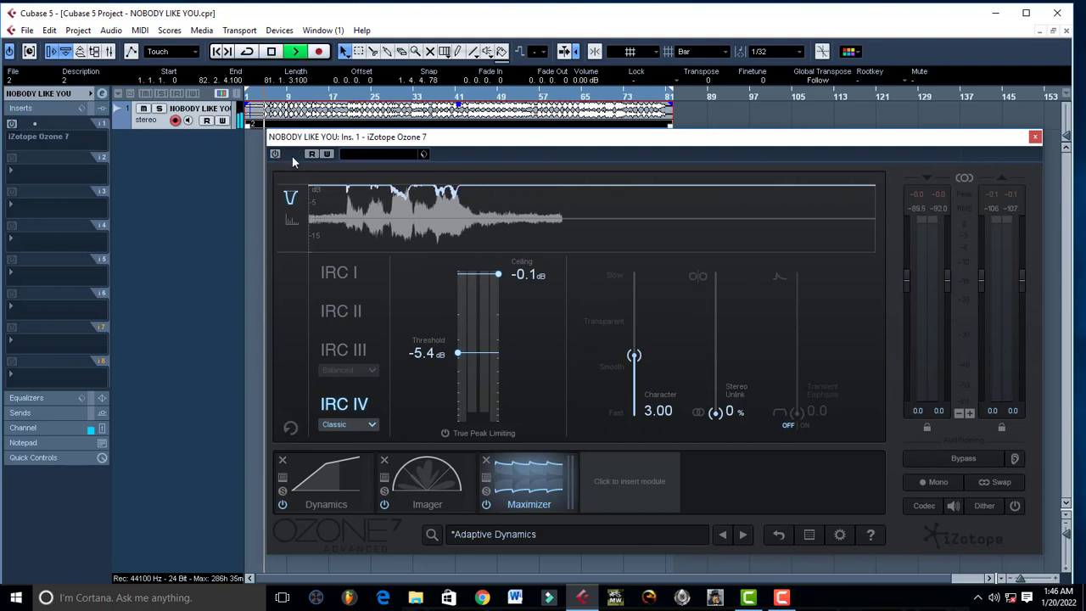
key(space)
click(275, 153)
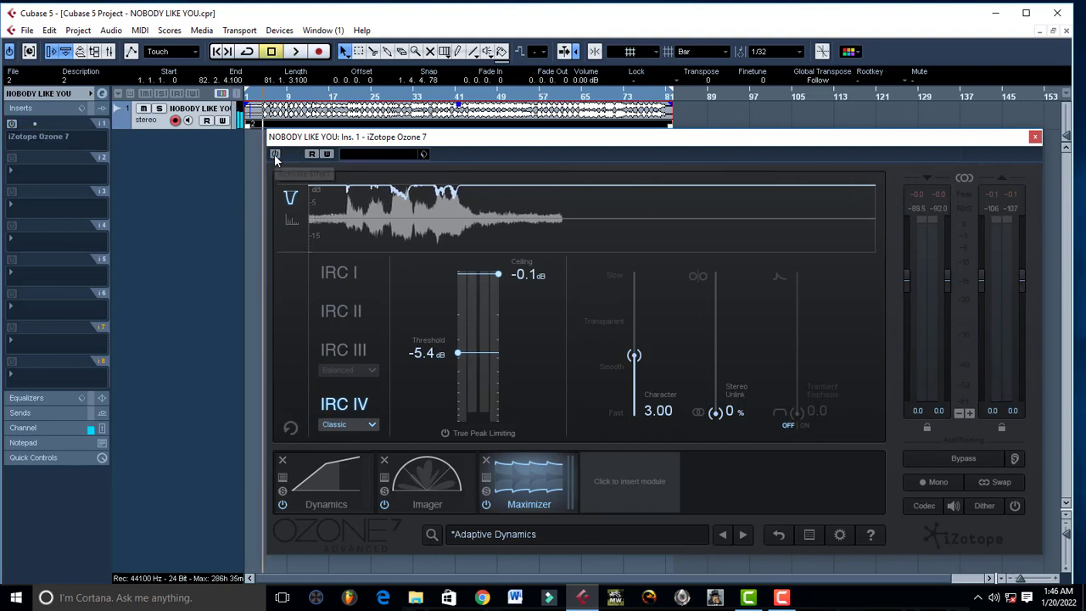
key(space)
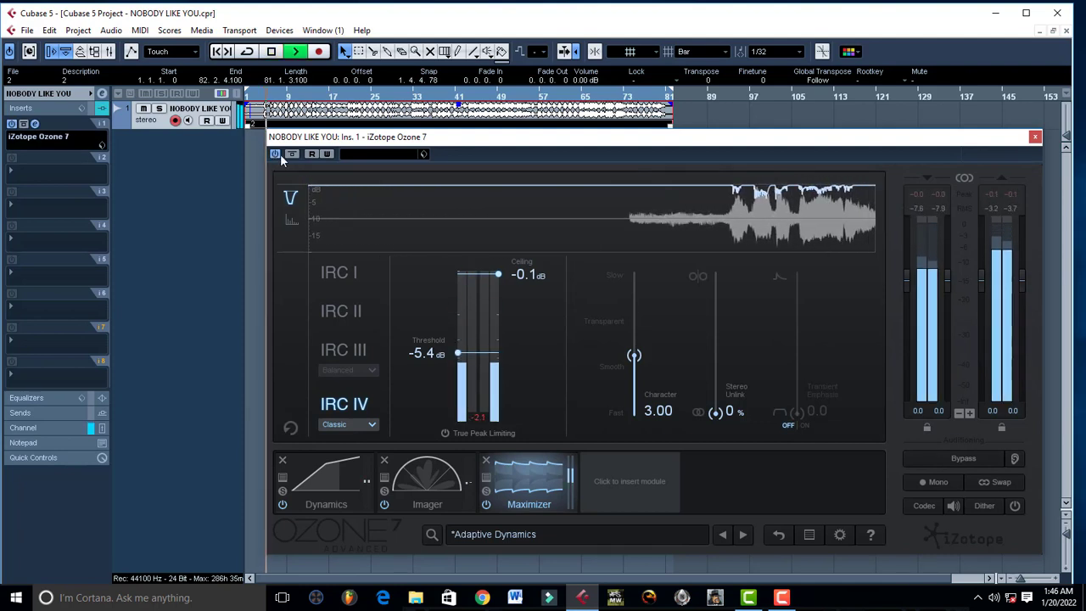
key(space)
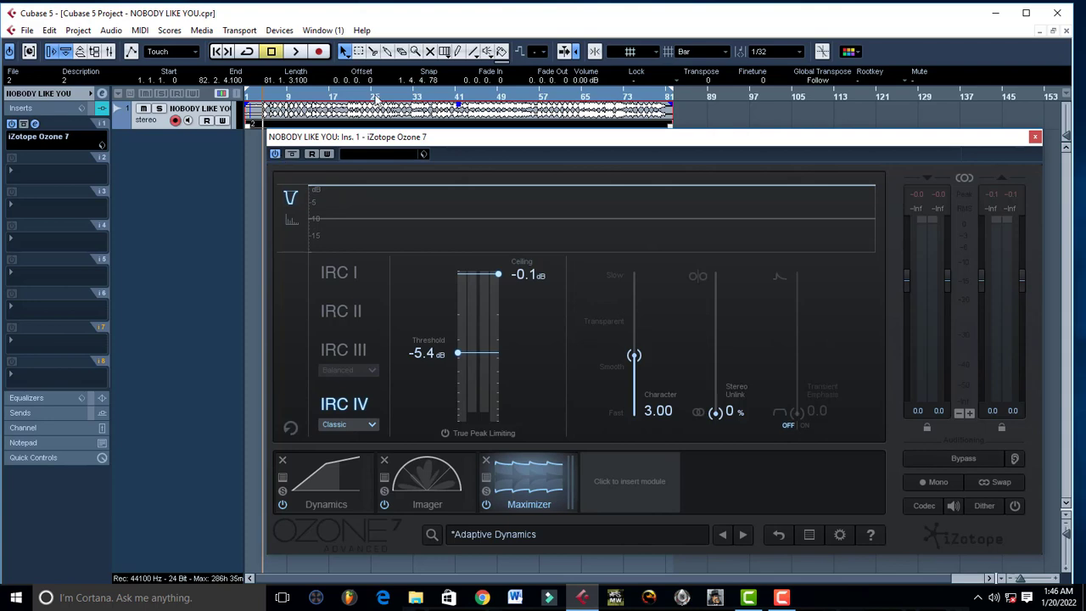
- In the Dynamics module, set the limiter threshold to -1.3 dB and audition the track
drag(684, 144, 601, 146)
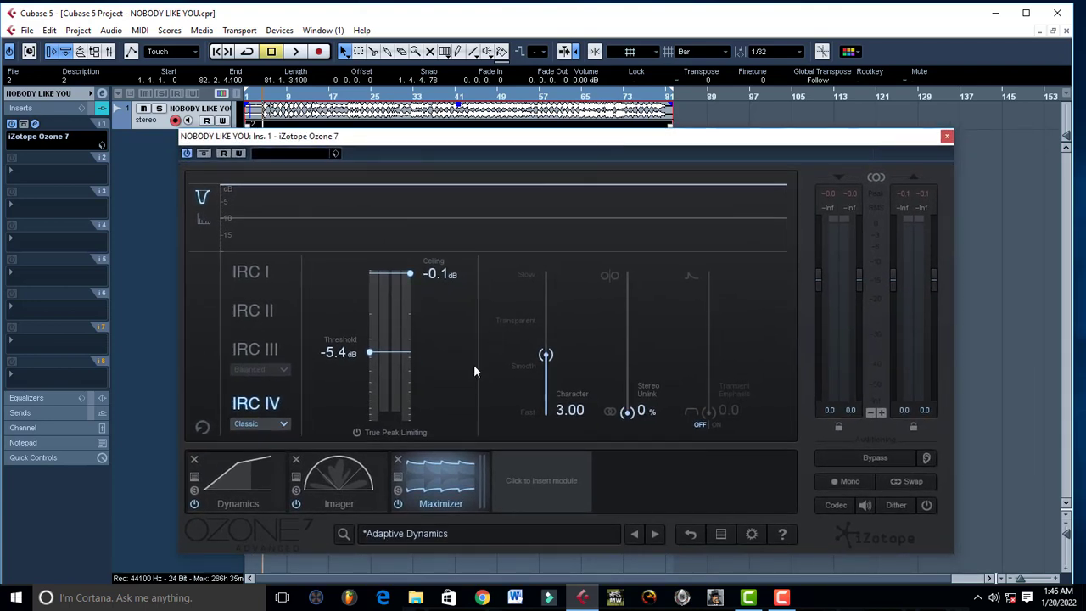
click(244, 486)
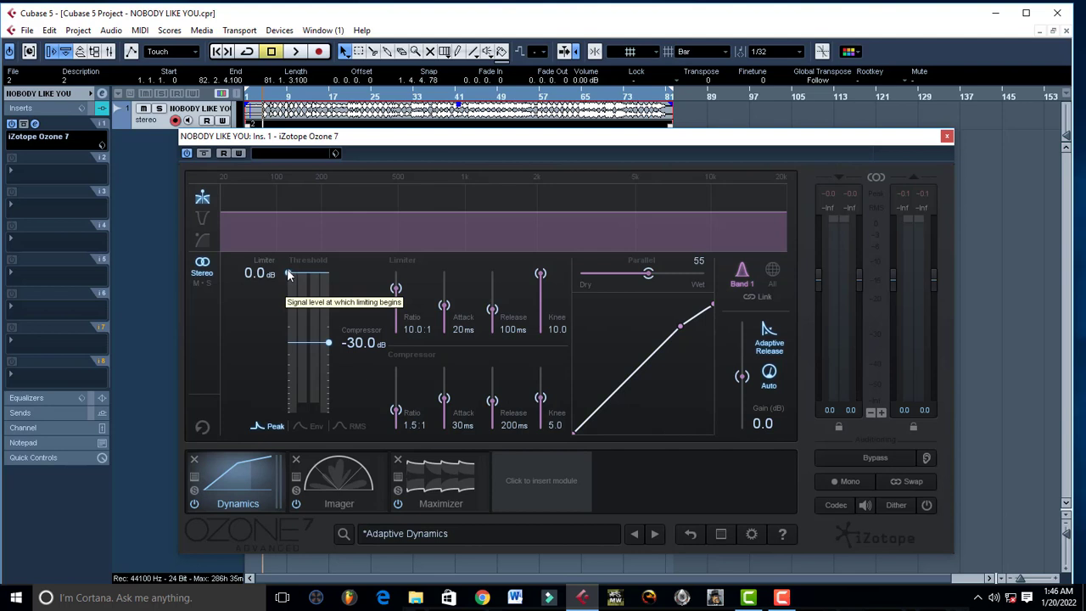
drag(288, 273, 290, 282)
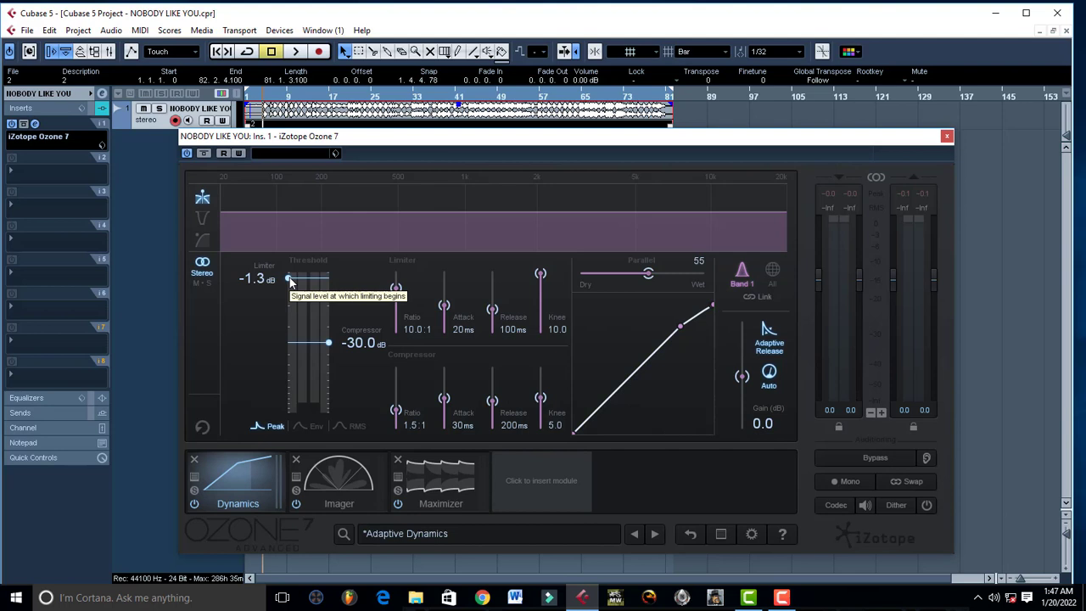
key(space)
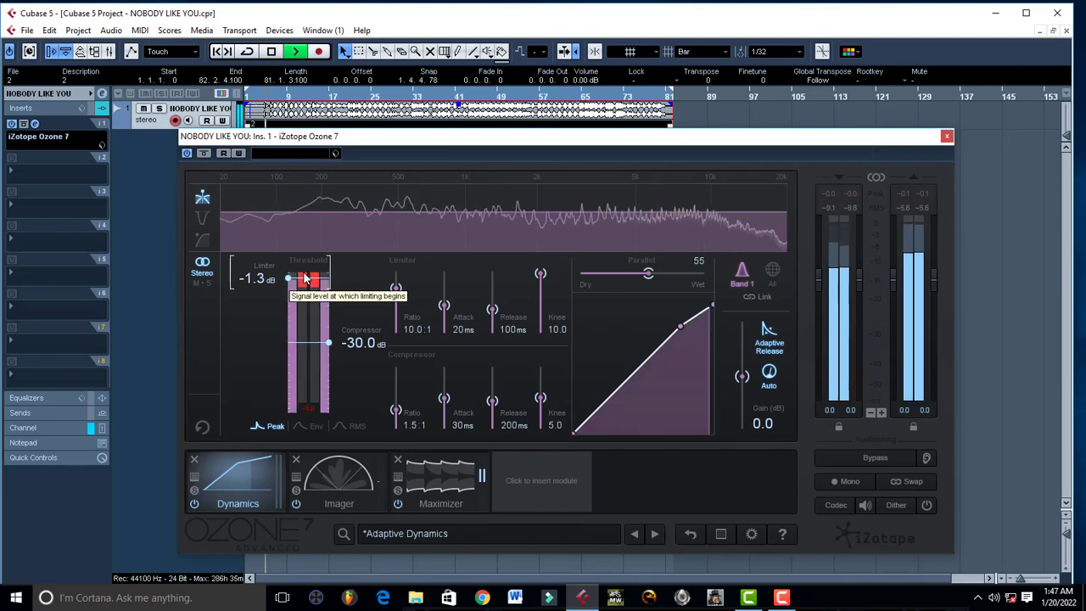
key(space)
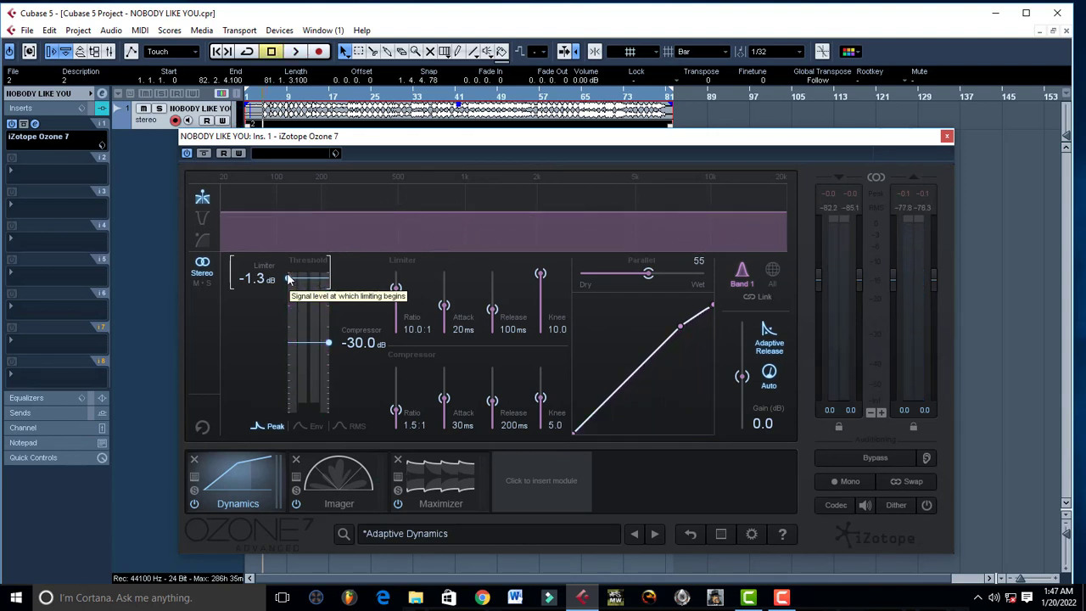
- Set the limiter threshold to -1.4 dB and the compressor threshold to -33.8 dB, and audition the track
mouse_move(289, 280)
mouse_down()
mouse_move(294, 351)
mouse_move(290, 280)
mouse_up()
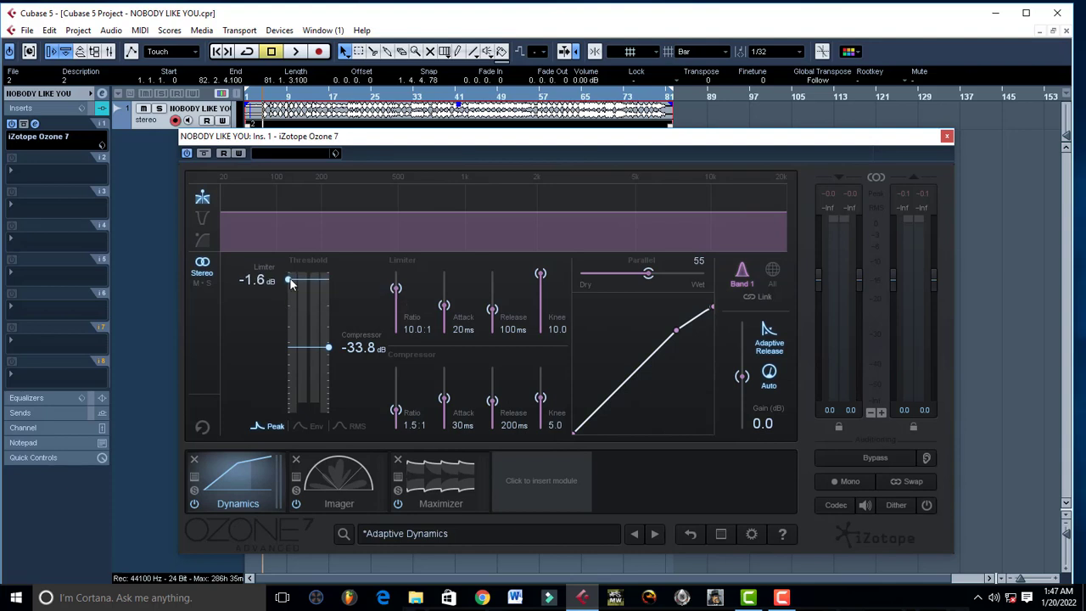
drag(290, 280, 290, 278)
key(space)
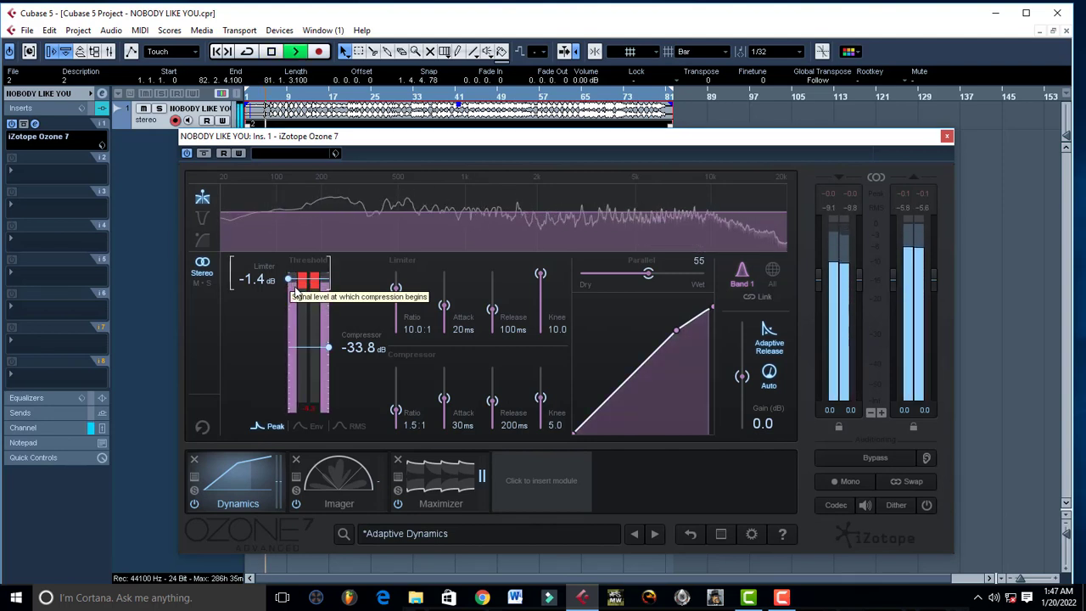
key(space)
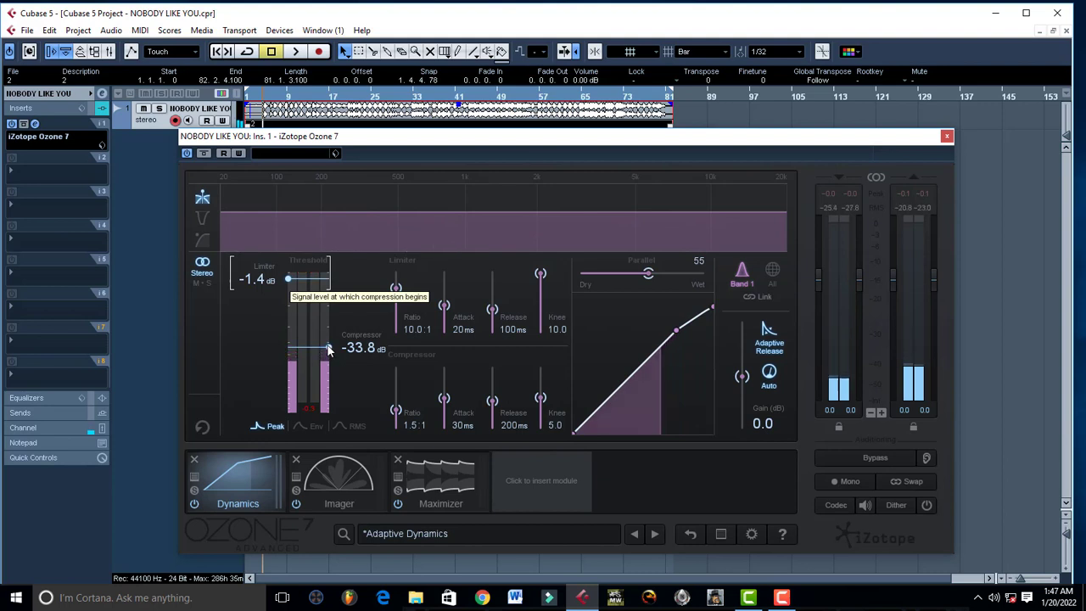
- Try the compressor threshold at -9.7 dB during playback and lower it to -130 dB
drag(328, 348, 330, 307)
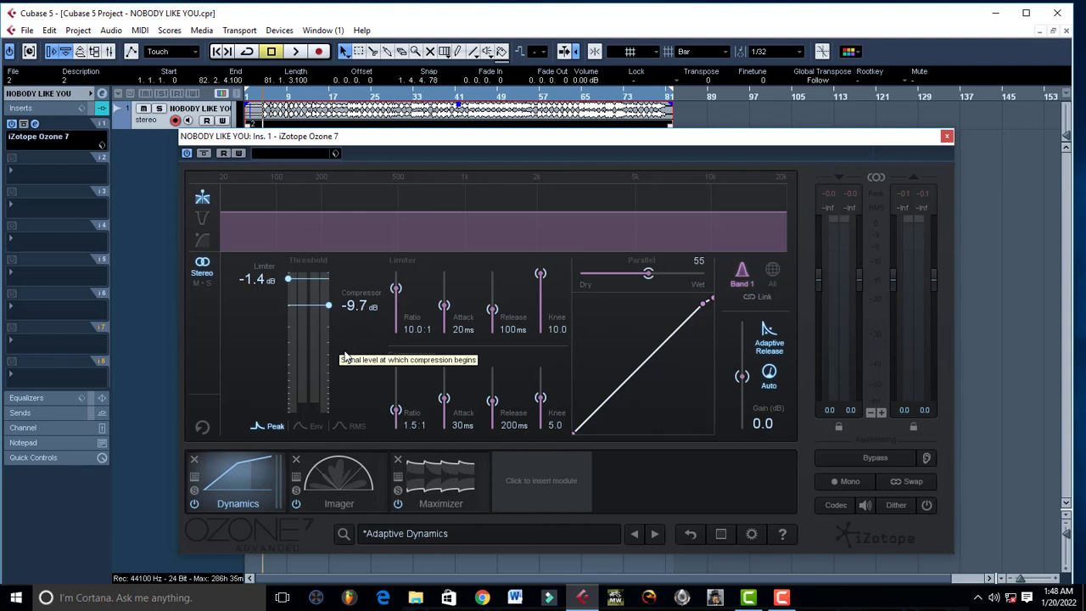
key(space)
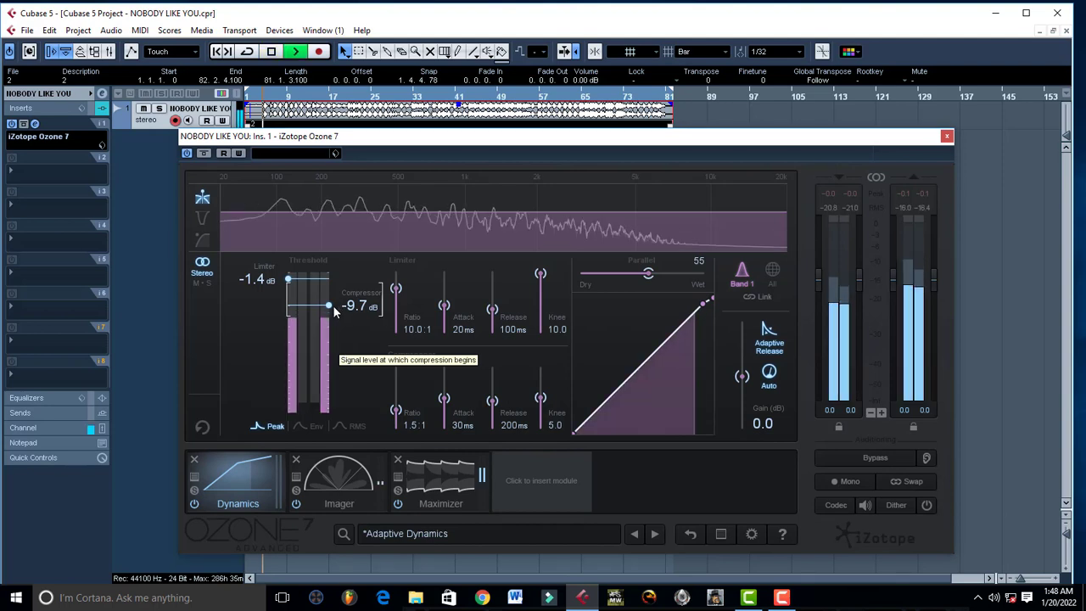
drag(328, 304, 339, 428)
key(space)
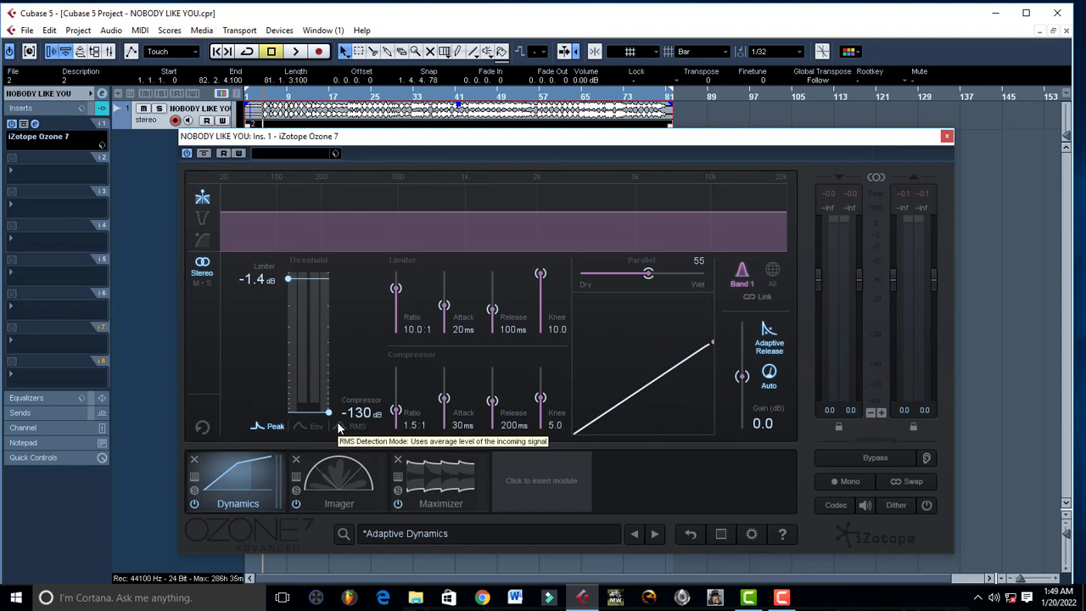
- Switch the Dynamics detection mode to RMS and set the compressor threshold to -8.2 dB while auditioning the track
click(339, 428)
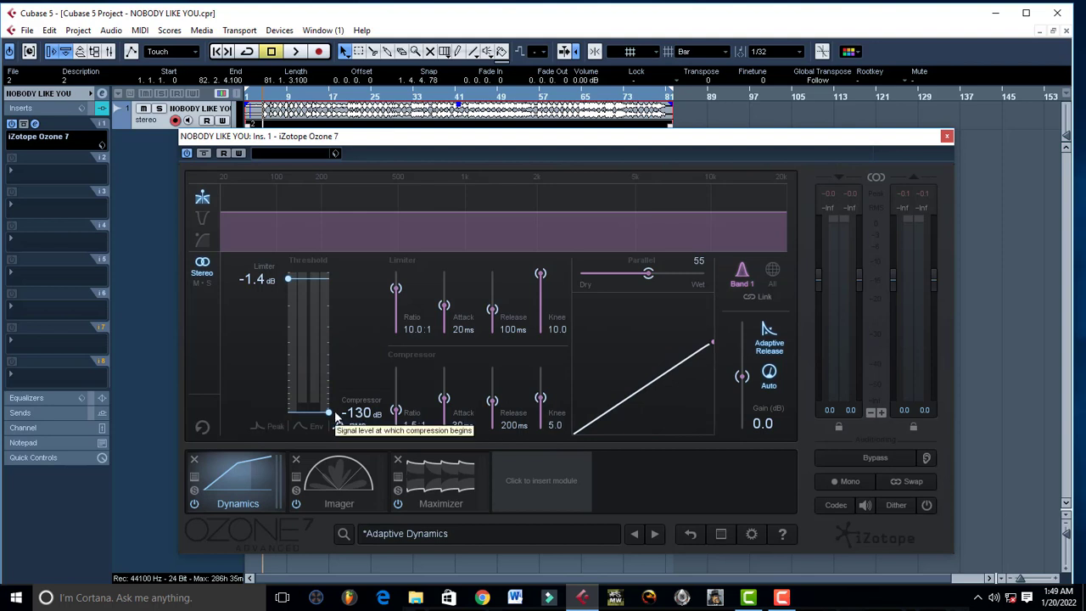
drag(331, 413, 326, 296)
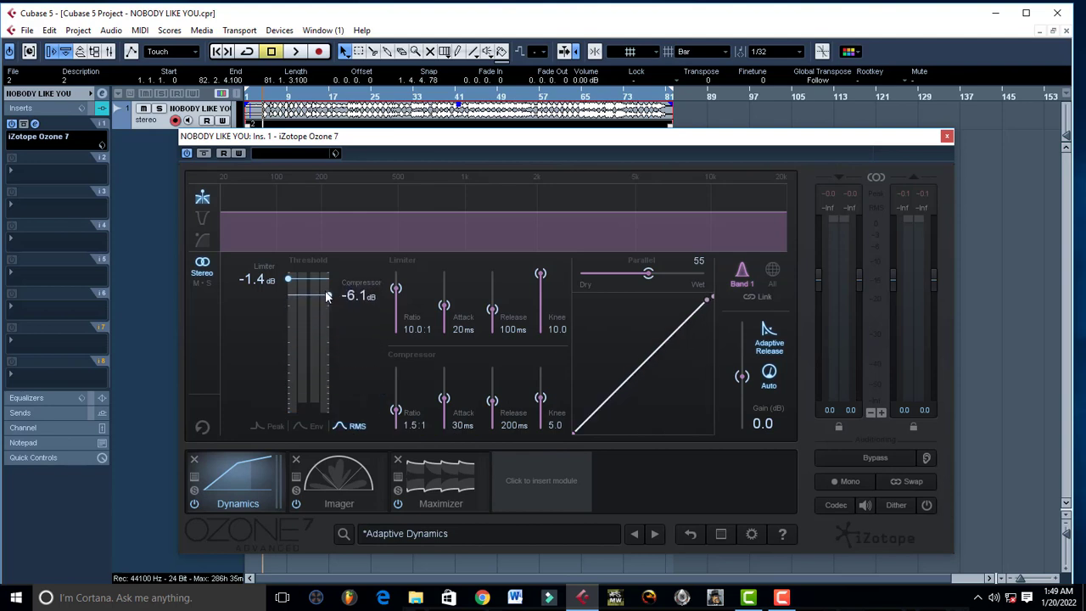
key(space)
drag(330, 296, 328, 306)
key(space)
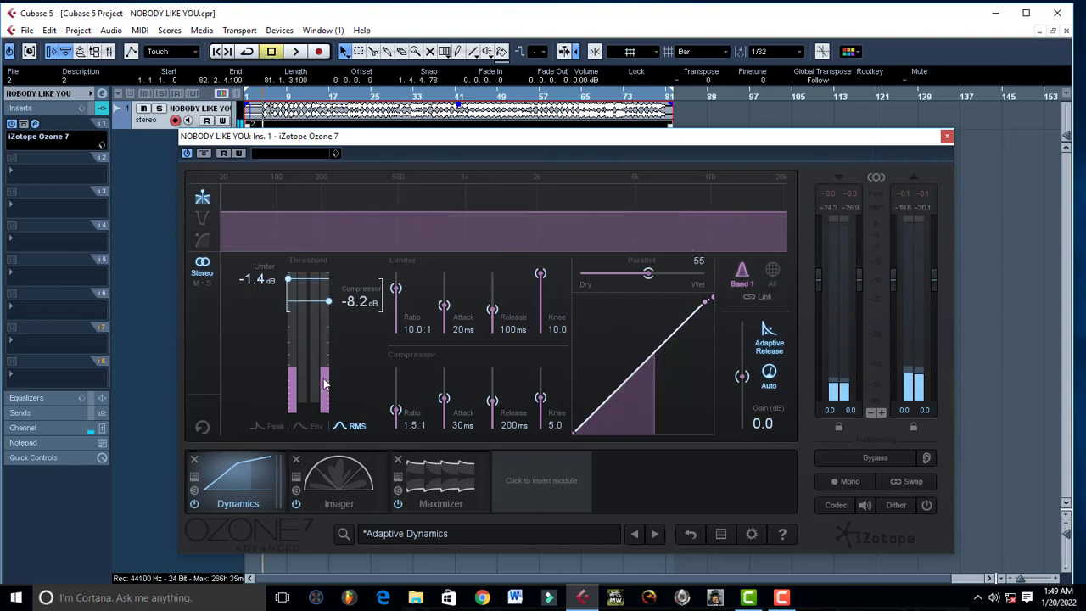
- Audition the track once more and lower the compressor threshold to -10.5 dB
key(space)
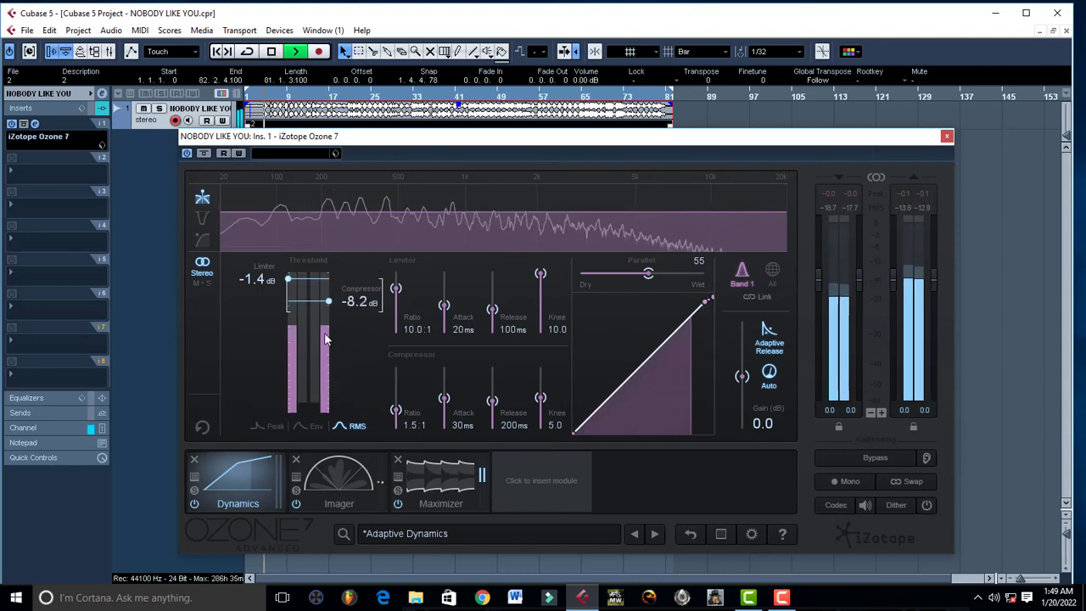
key(space)
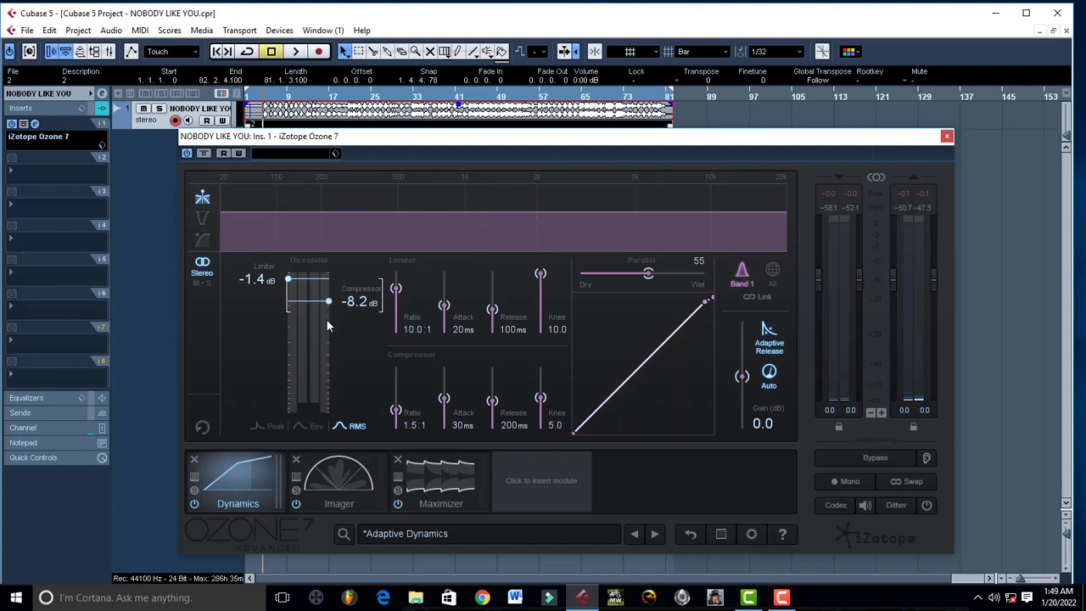
drag(329, 306, 330, 311)
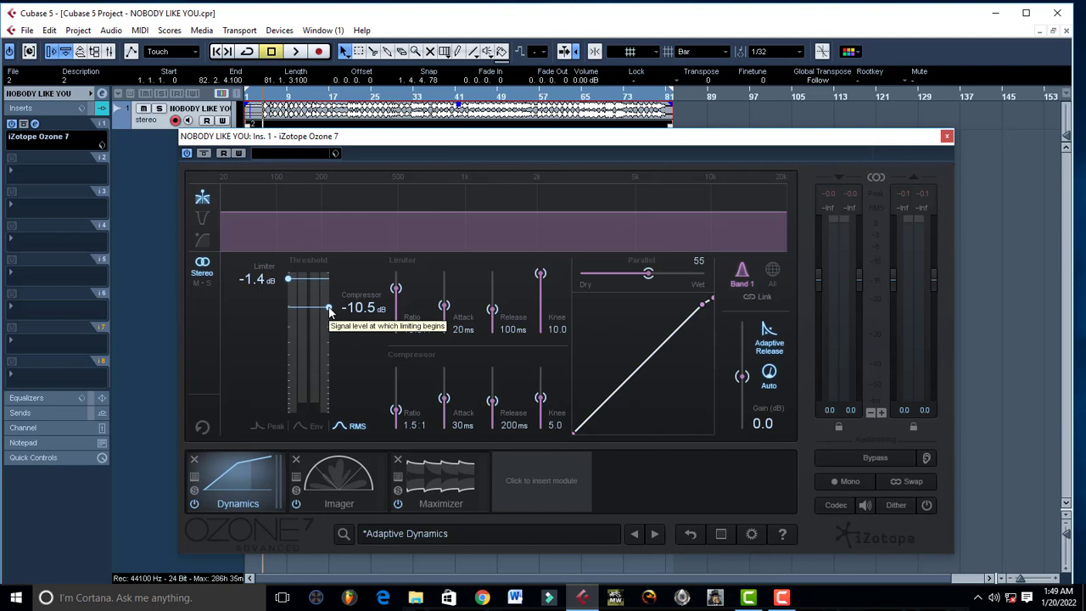
- Raise the Dynamics compressor threshold to -7.5 dB during playback and audition the track with it
key(space)
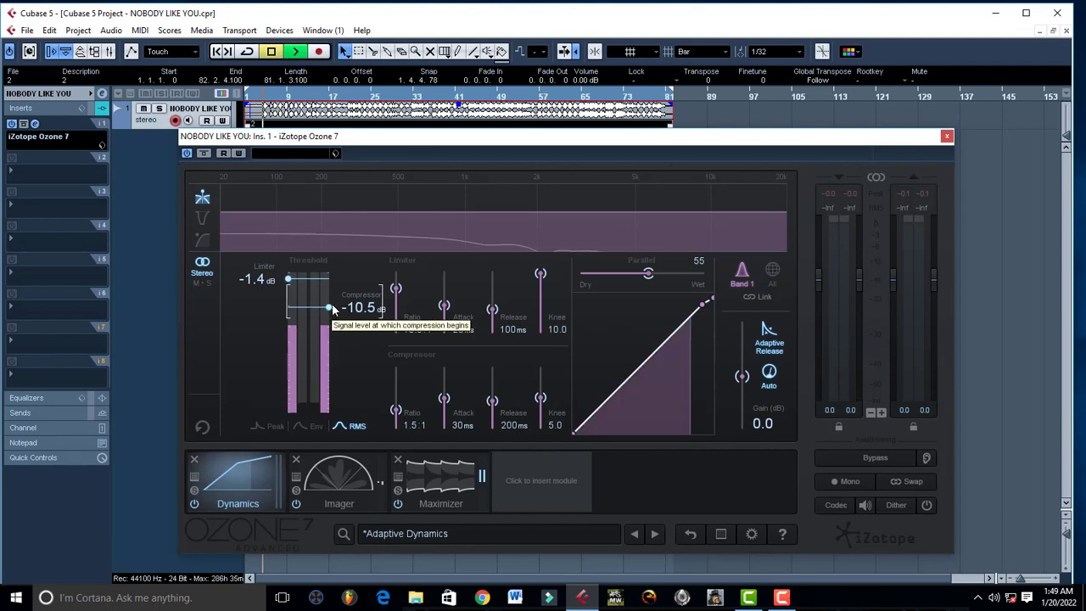
mouse_move(330, 310)
mouse_down()
mouse_move(336, 300)
mouse_move(328, 310)
mouse_up()
key(space)
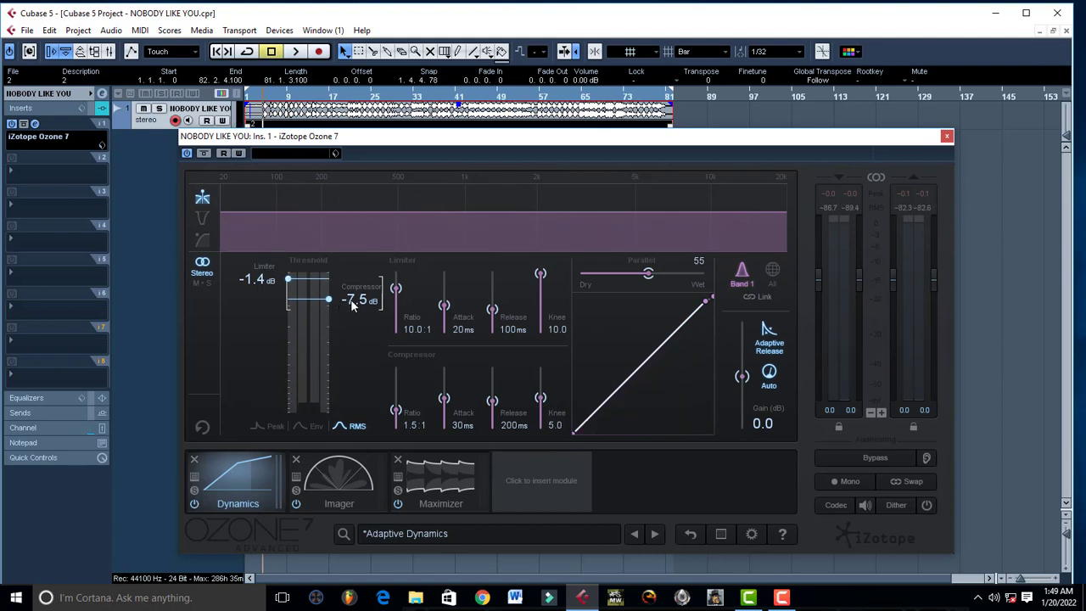
key(space)
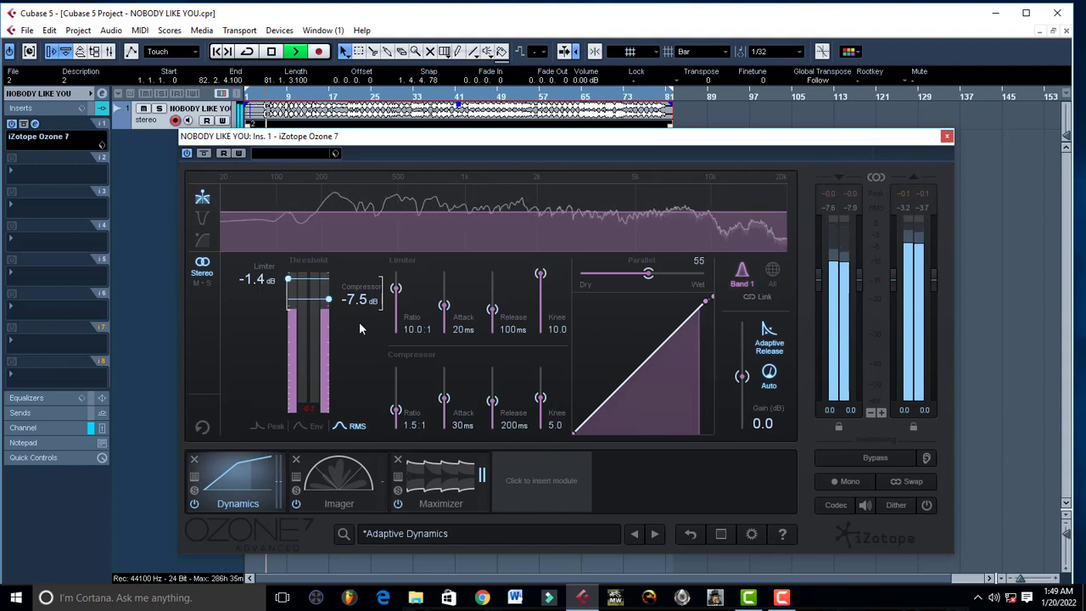
key(space)
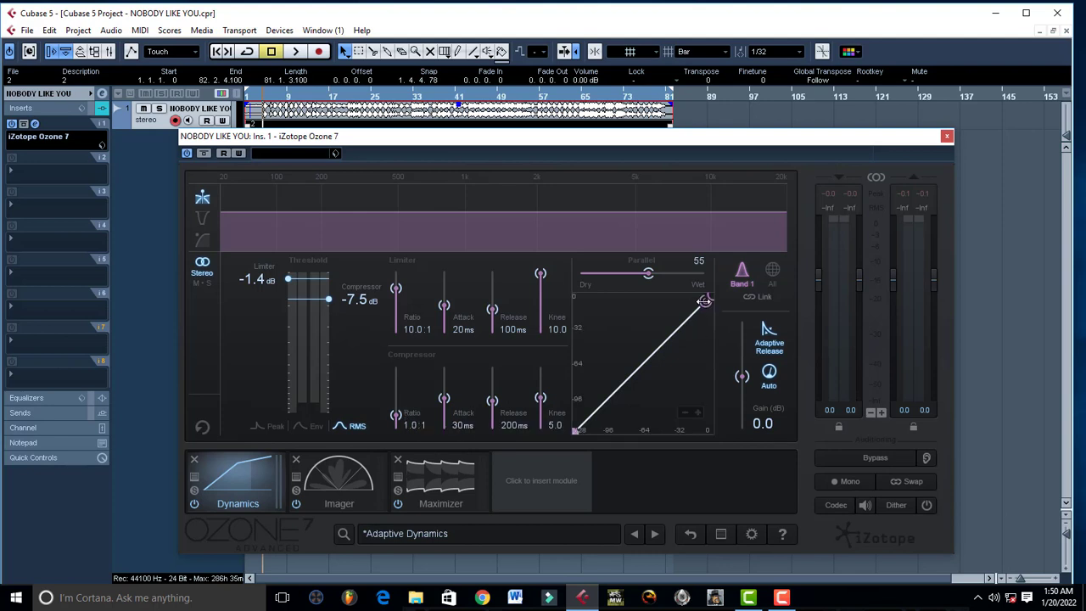
- Set the limiter threshold to 0.0 dB and the compressor threshold to -4.2 dB with Peak detection, and audition the track
mouse_move(701, 302)
mouse_down()
mouse_move(671, 339)
mouse_move(664, 333)
mouse_move(692, 316)
mouse_up()
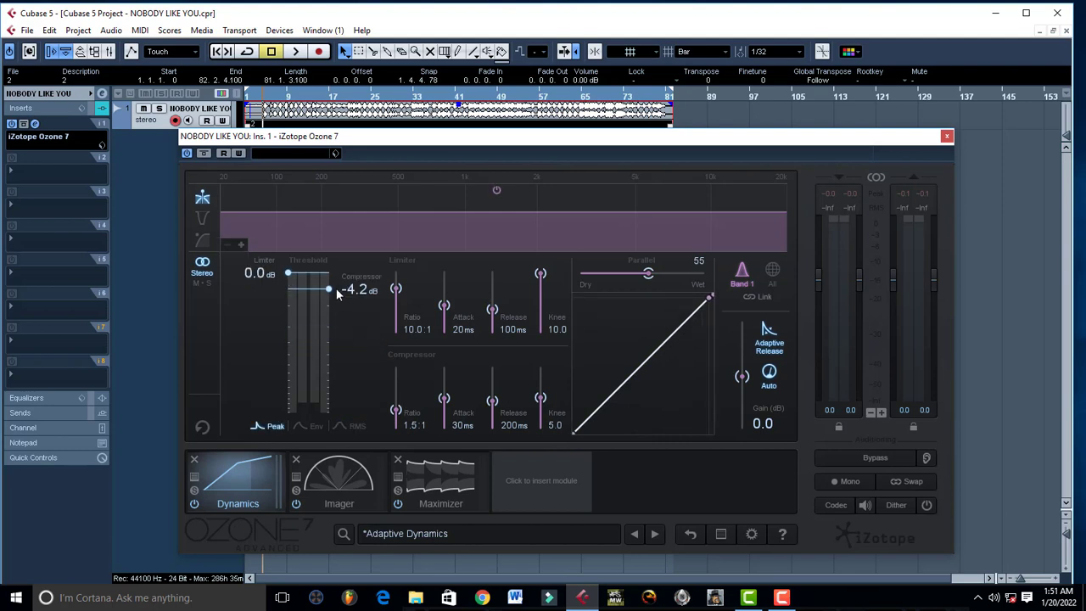
key(space)
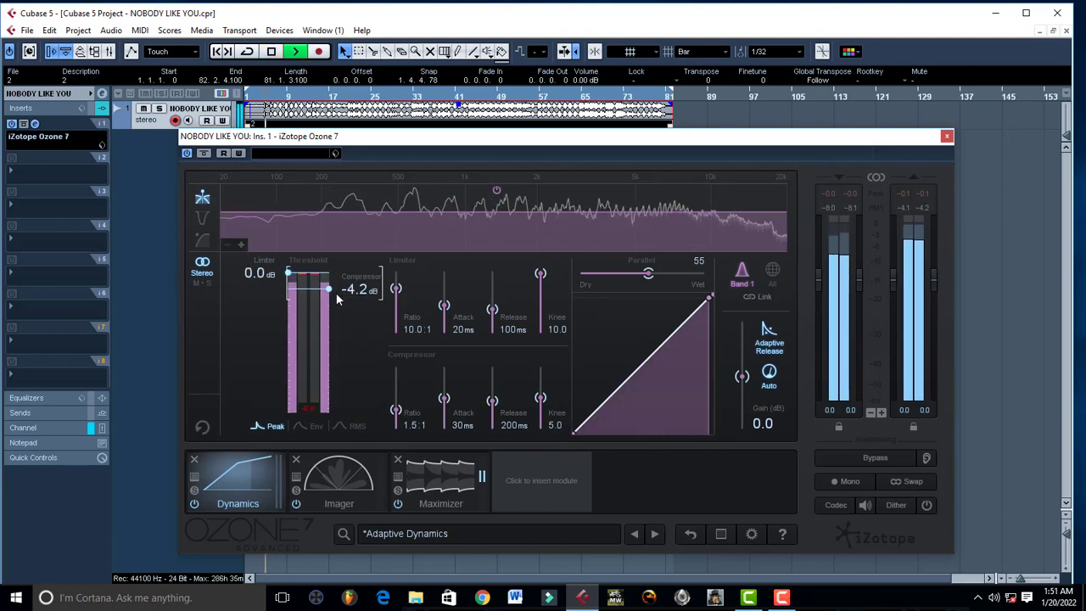
key(space)
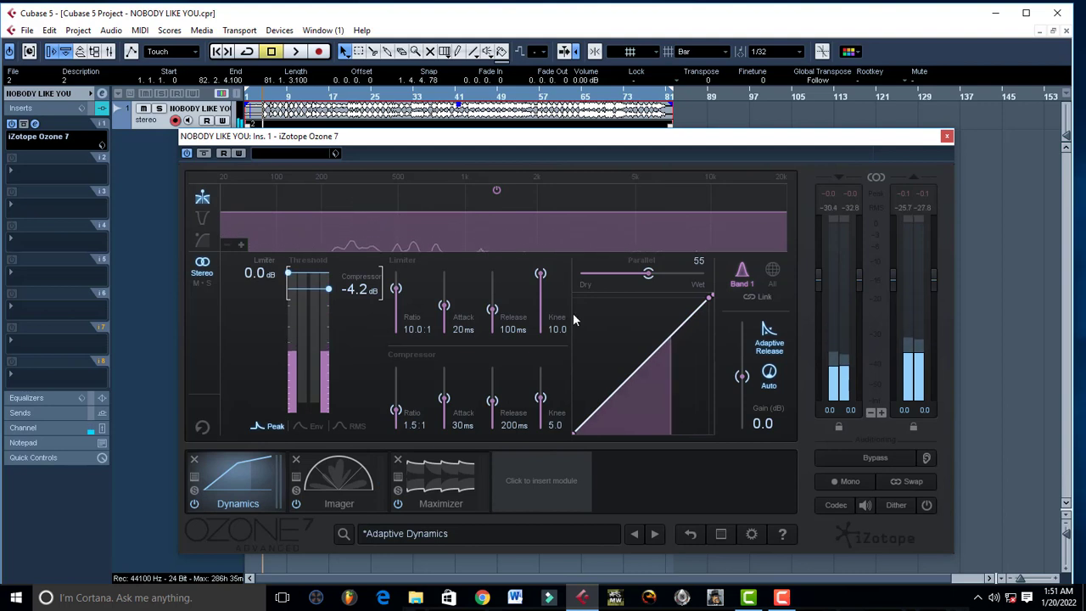
- Set the Dynamics Parallel mix fully wet at 100 and audition the track
drag(650, 274, 575, 283)
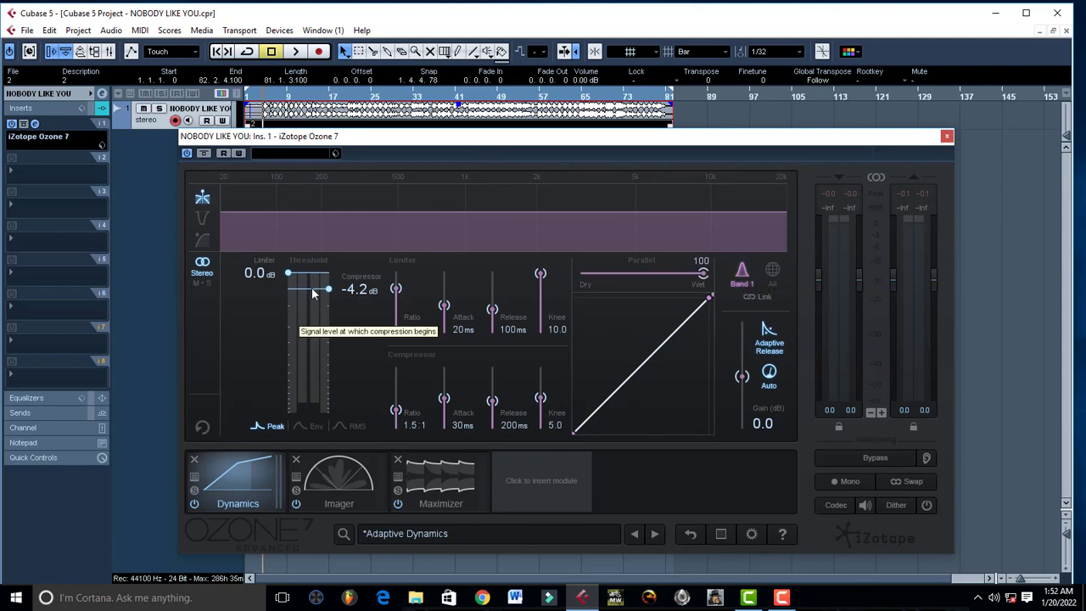
key(space)
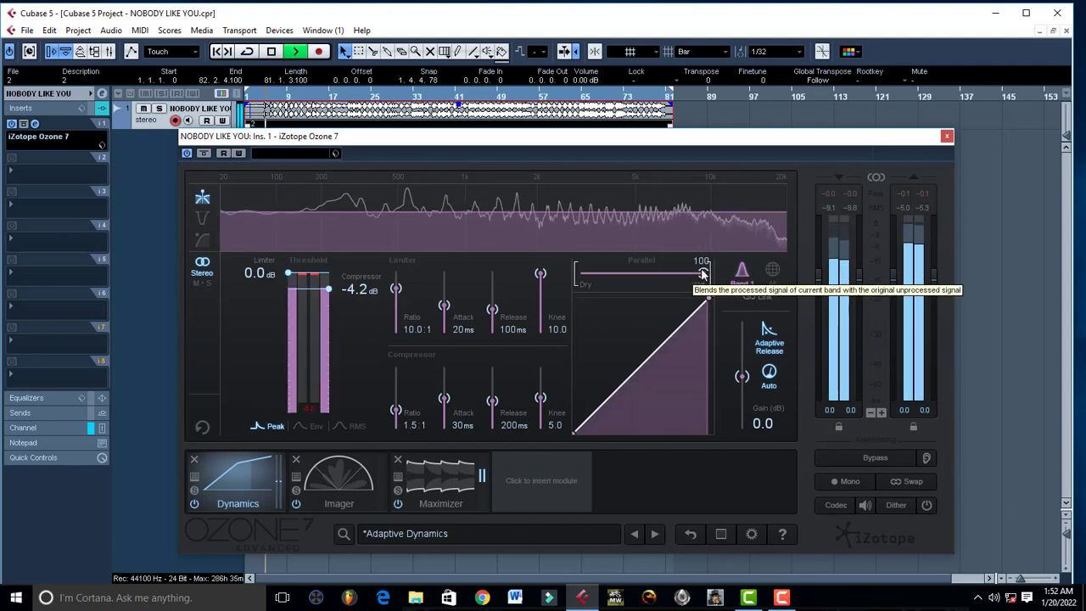
key(space)
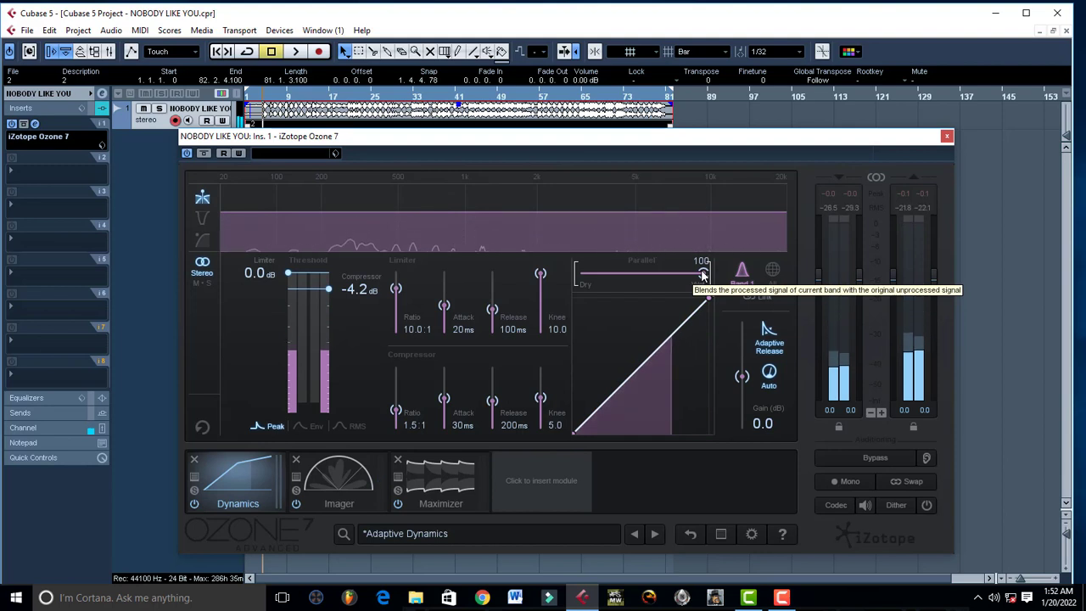
- Try the Parallel mix fully dry at 0 and play the track to compare
drag(702, 276, 582, 281)
key(space)
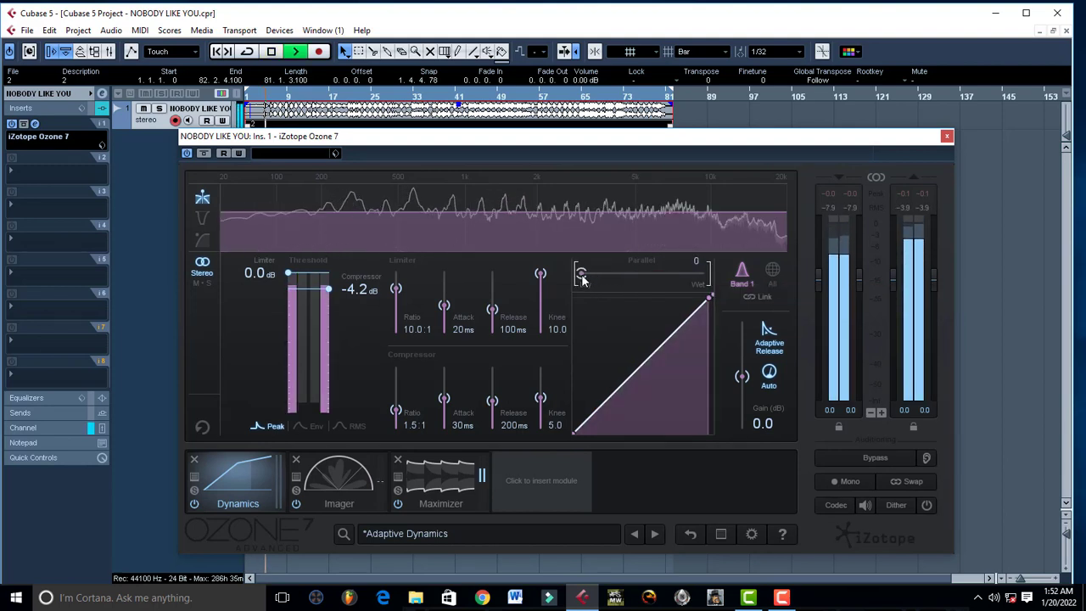
key(space)
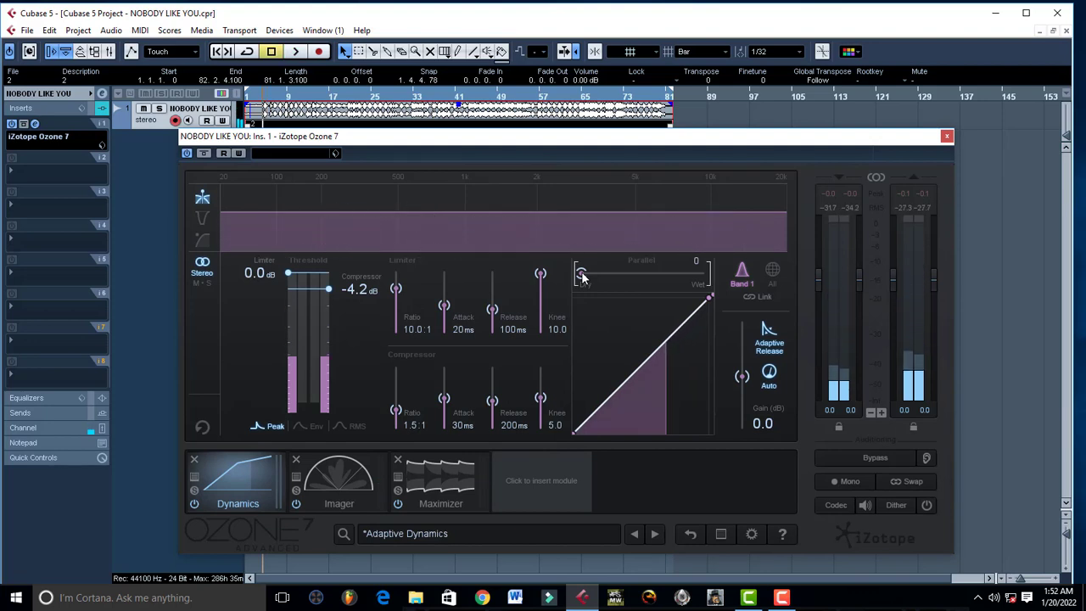
- Return the Parallel mix to 100 and listen to a longer section of the track
drag(582, 278, 704, 276)
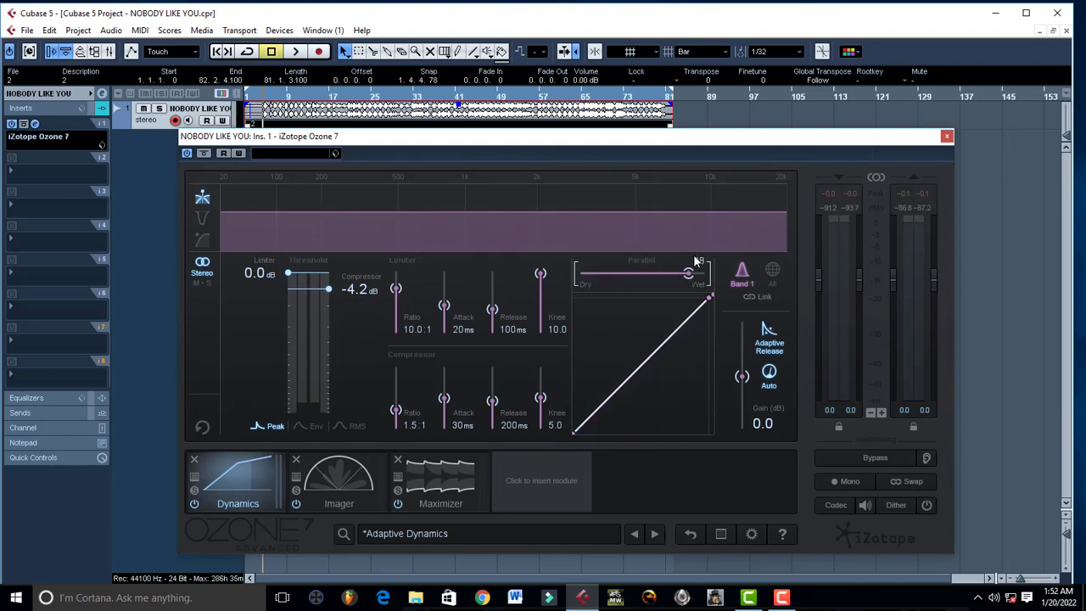
key(space)
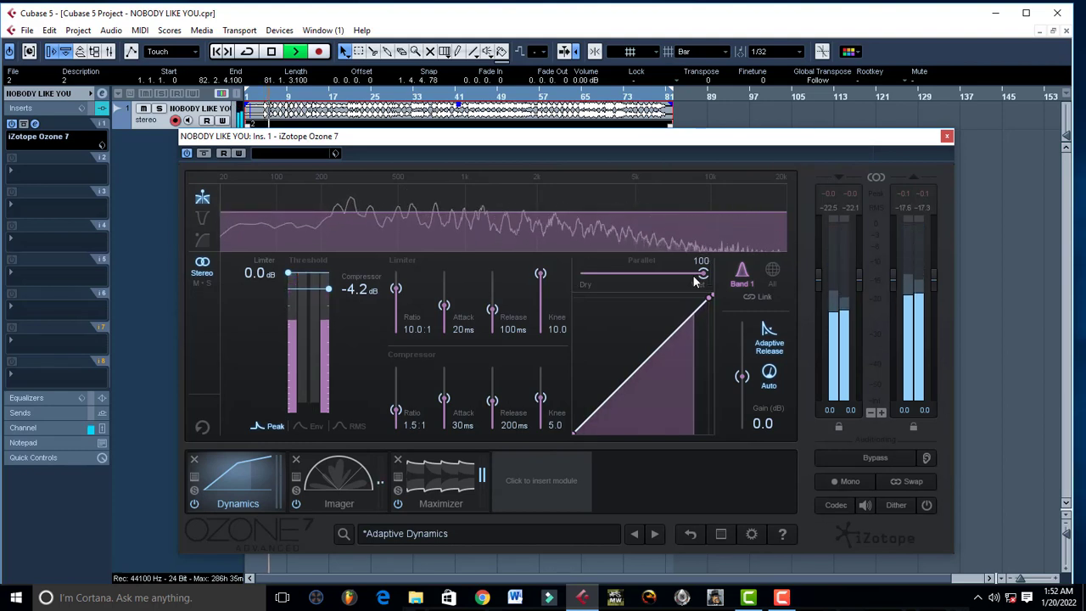
key(space)
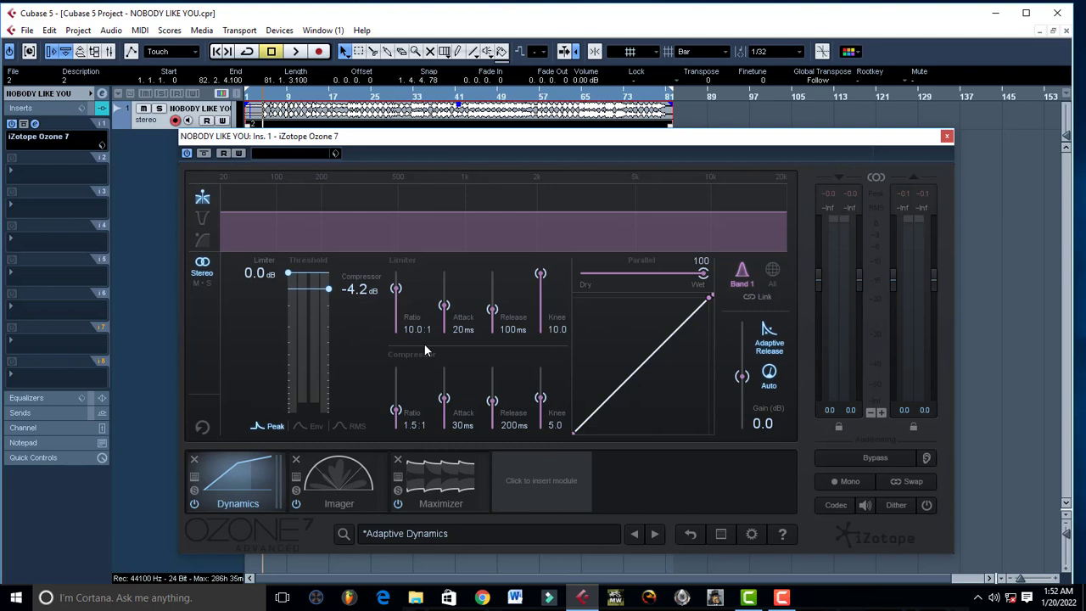
- Open the Imager module and switch its Stereoize effect on
click(340, 503)
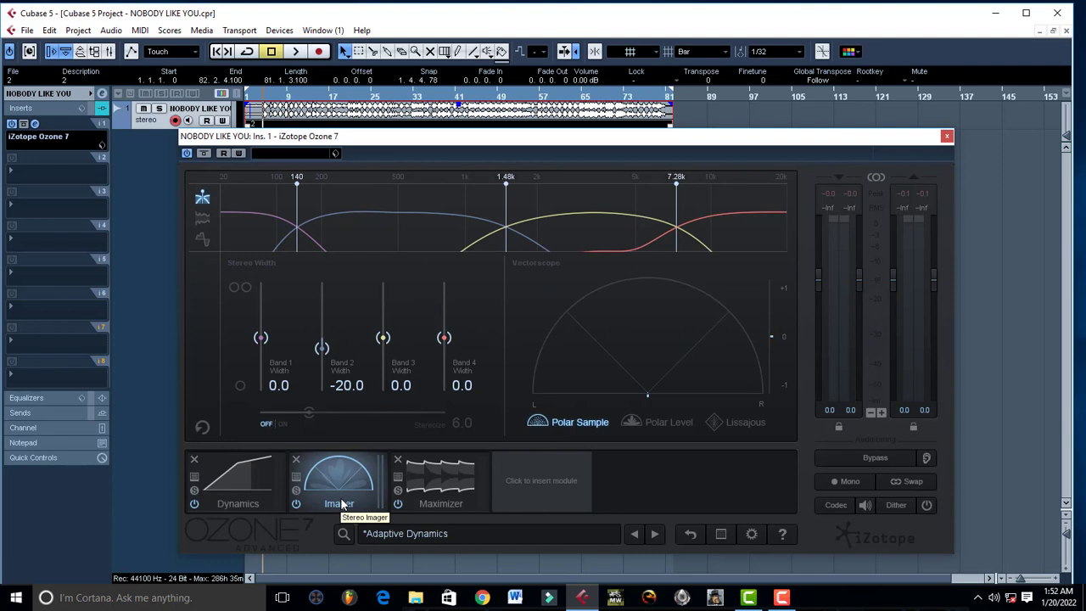
click(284, 424)
click(267, 426)
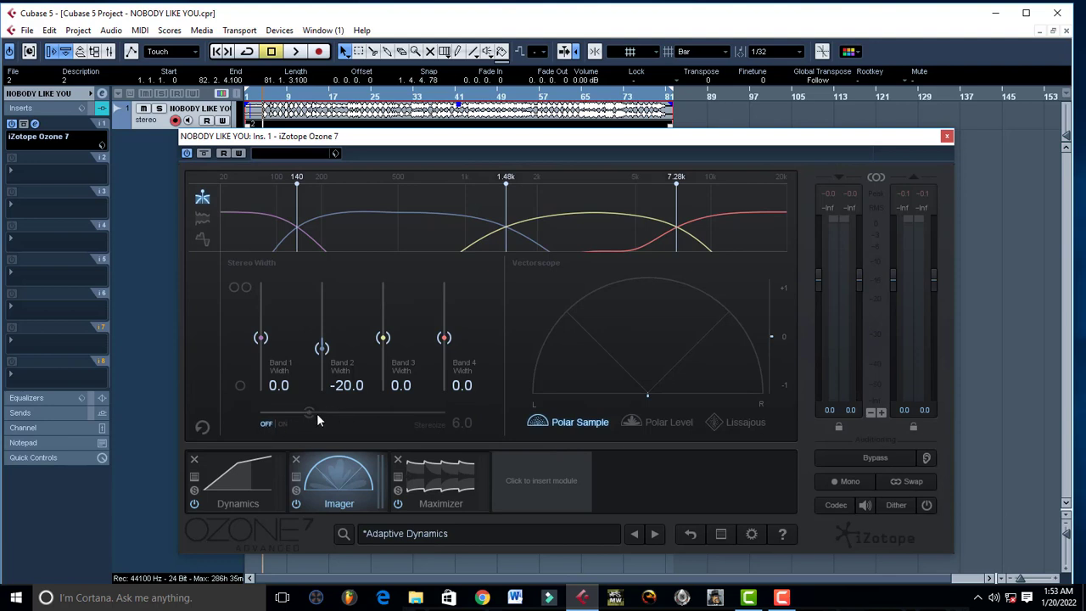
click(283, 425)
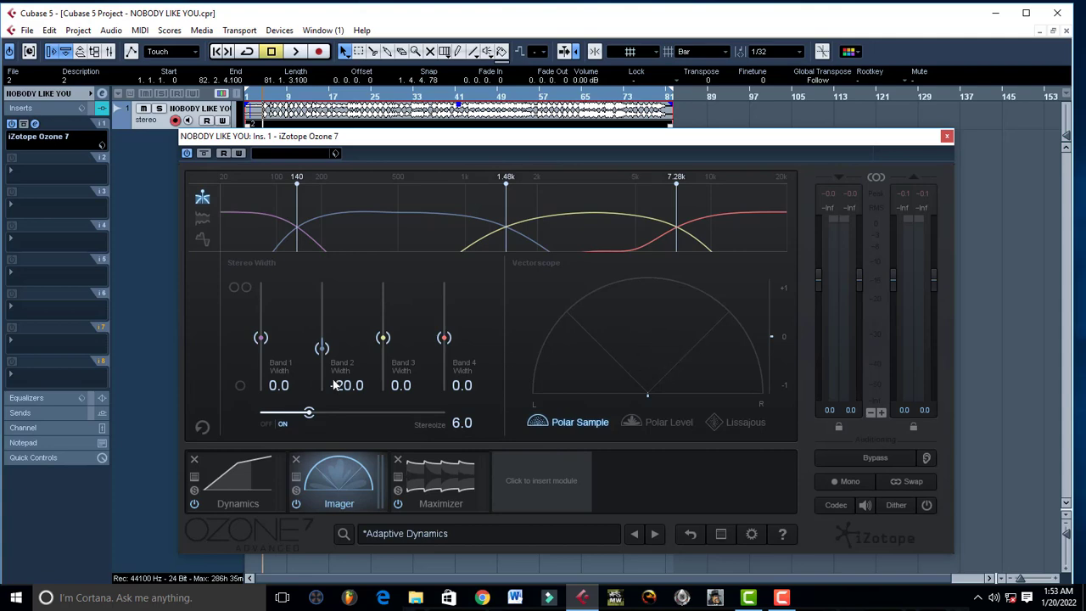
- Raise the Imager's Stereoize amount to 15.6 and on to 16.0 while auditioning the track
key(space)
drag(308, 412, 402, 414)
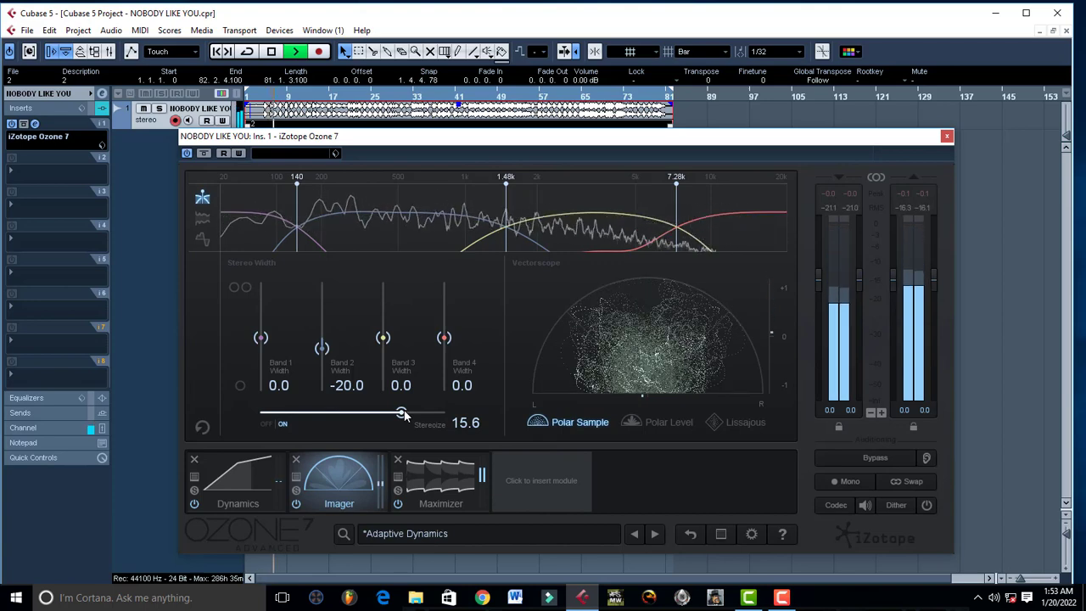
key(space)
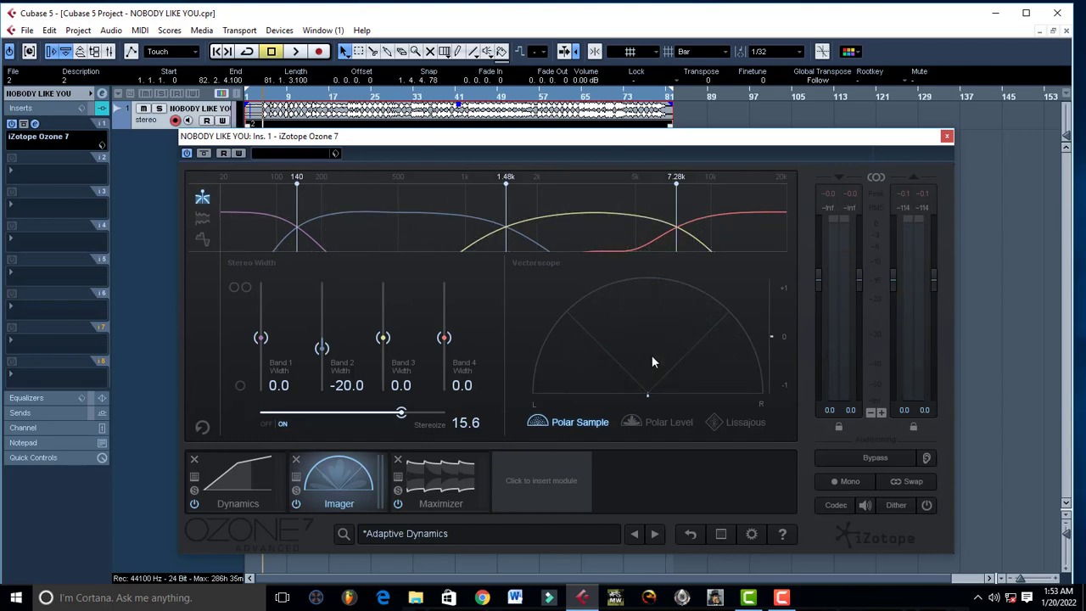
key(space)
drag(400, 413, 404, 413)
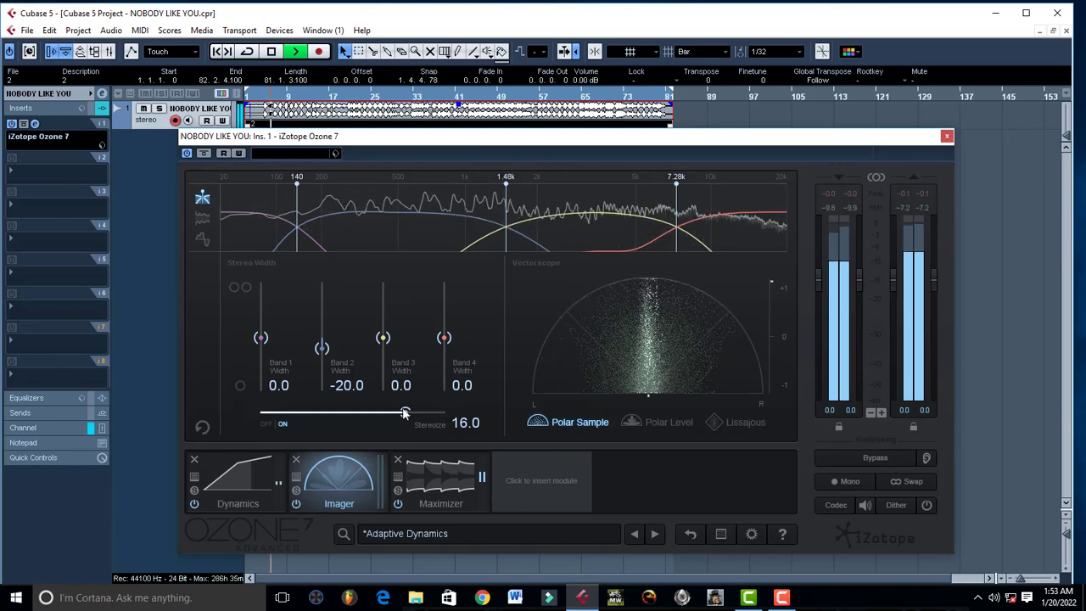
key(space)
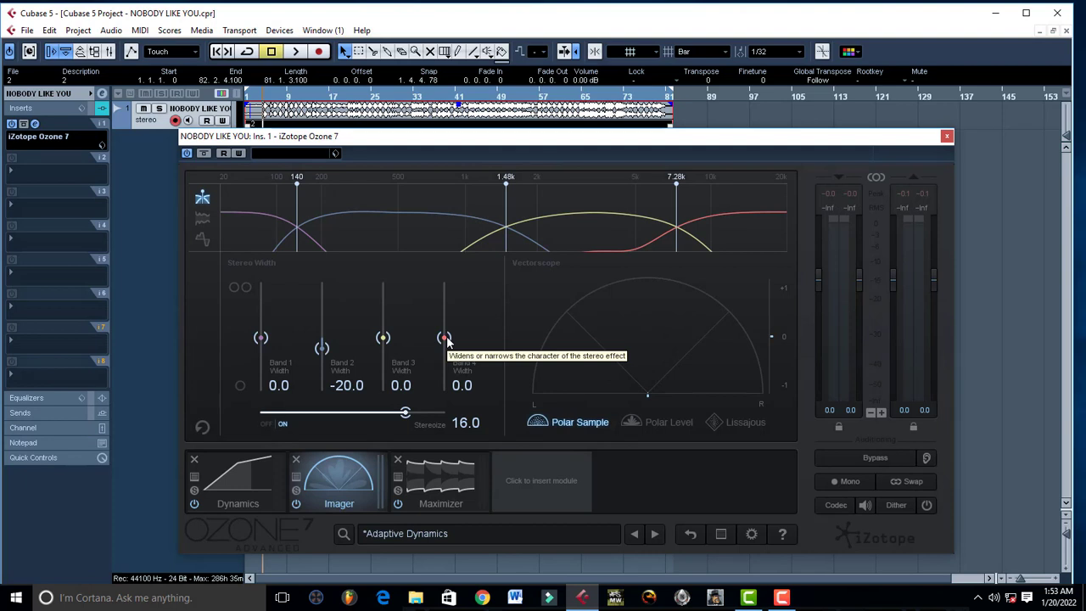
- Widen the Imager's Band 4 to 64.6, audition it, and reduce the width to 40.5 during playback
drag(443, 338, 449, 306)
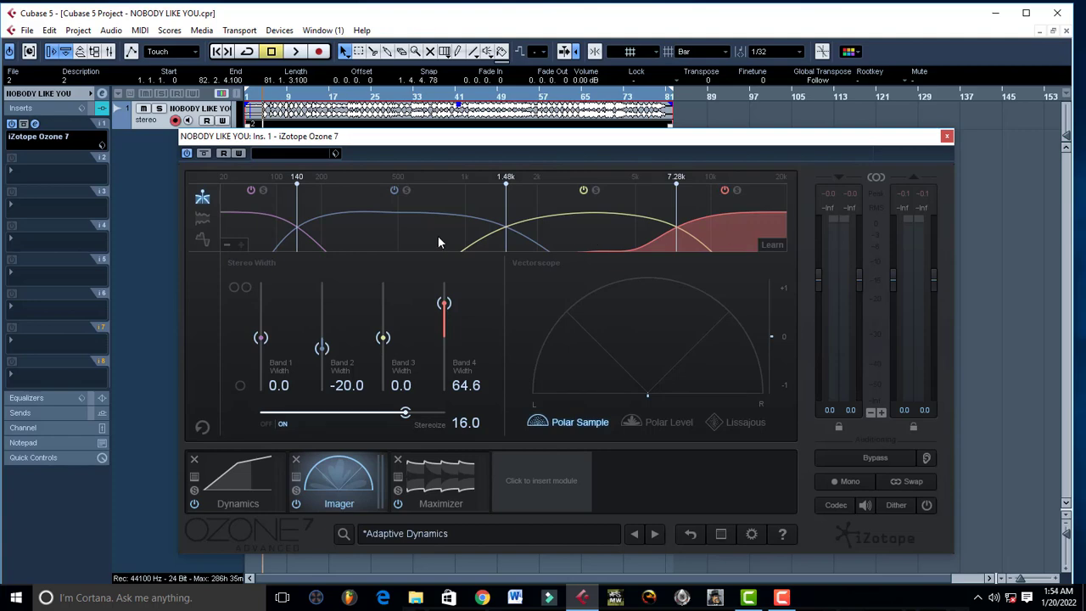
key(space)
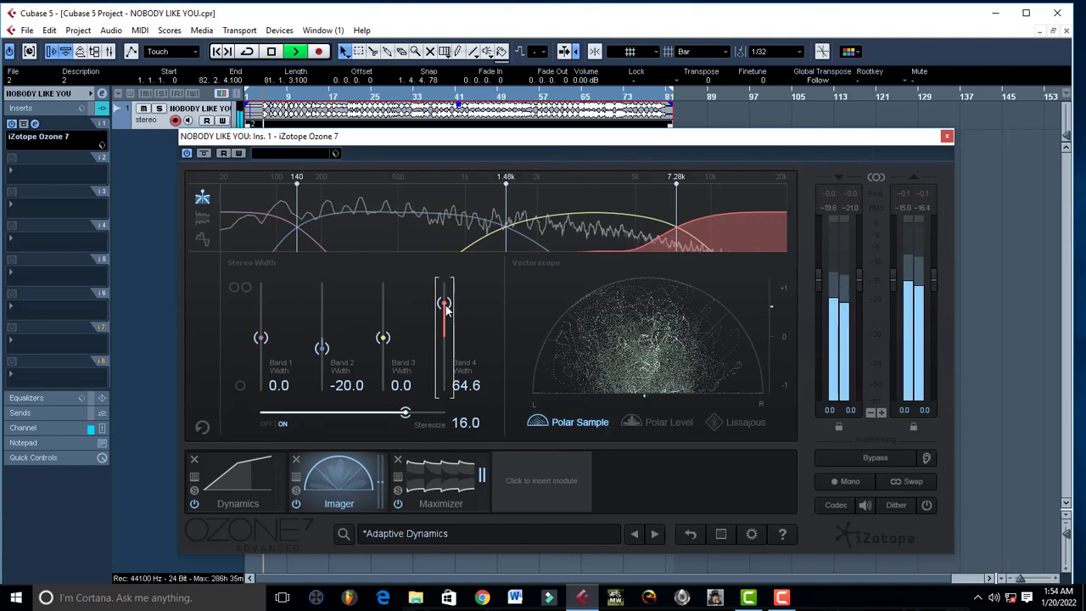
mouse_move(444, 303)
mouse_down()
mouse_move(447, 287)
mouse_move(444, 316)
mouse_up()
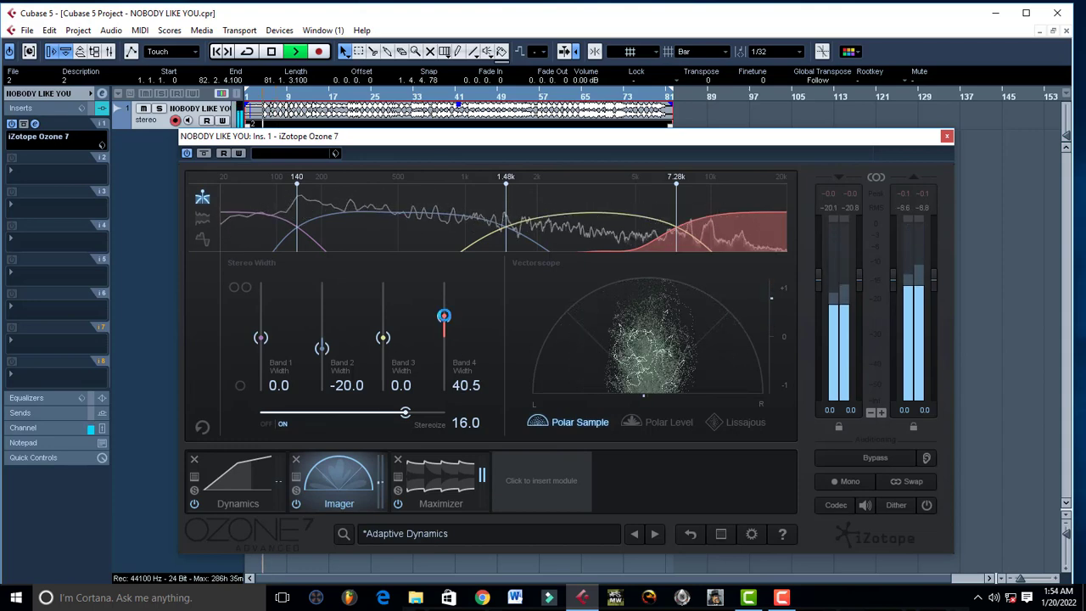
key(space)
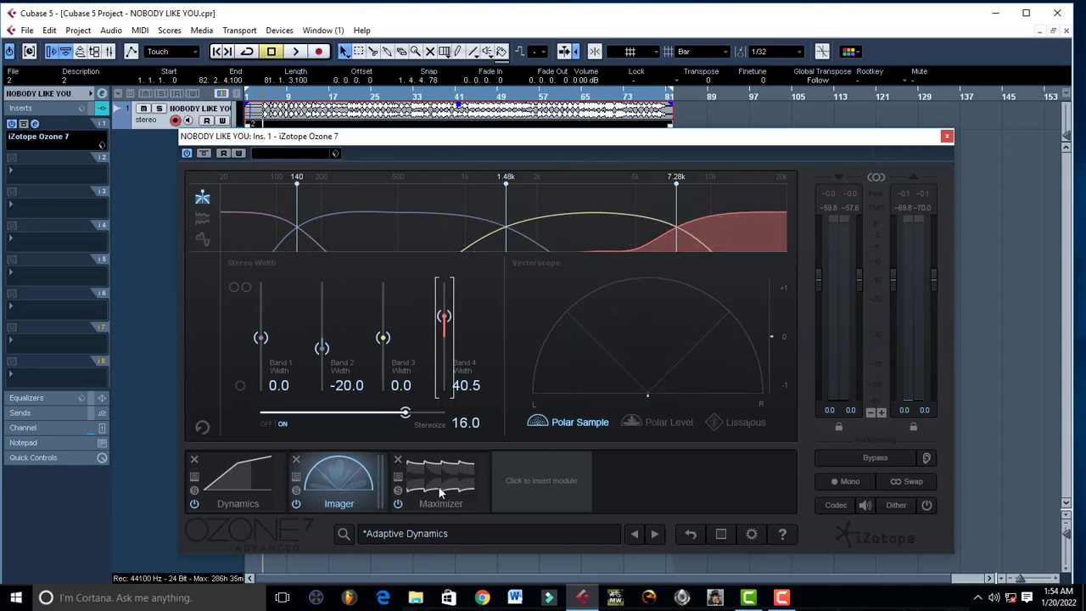
- Open the Maximizer module and try its threshold at -8.3 dB during playback
click(437, 485)
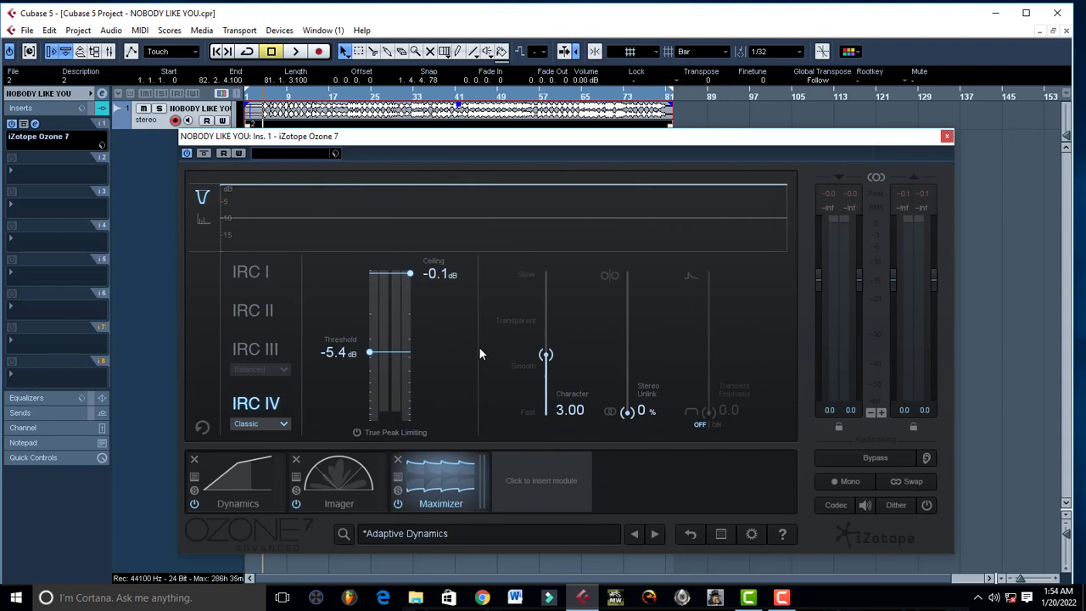
key(space)
mouse_move(370, 363)
mouse_down()
mouse_move(371, 321)
mouse_move(371, 373)
mouse_up()
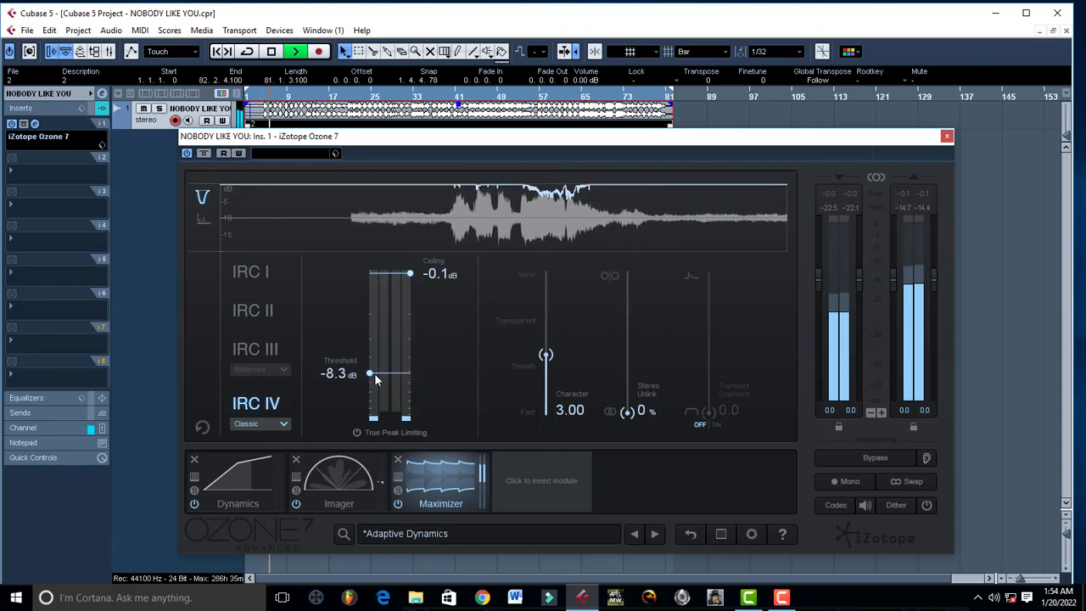
key(space)
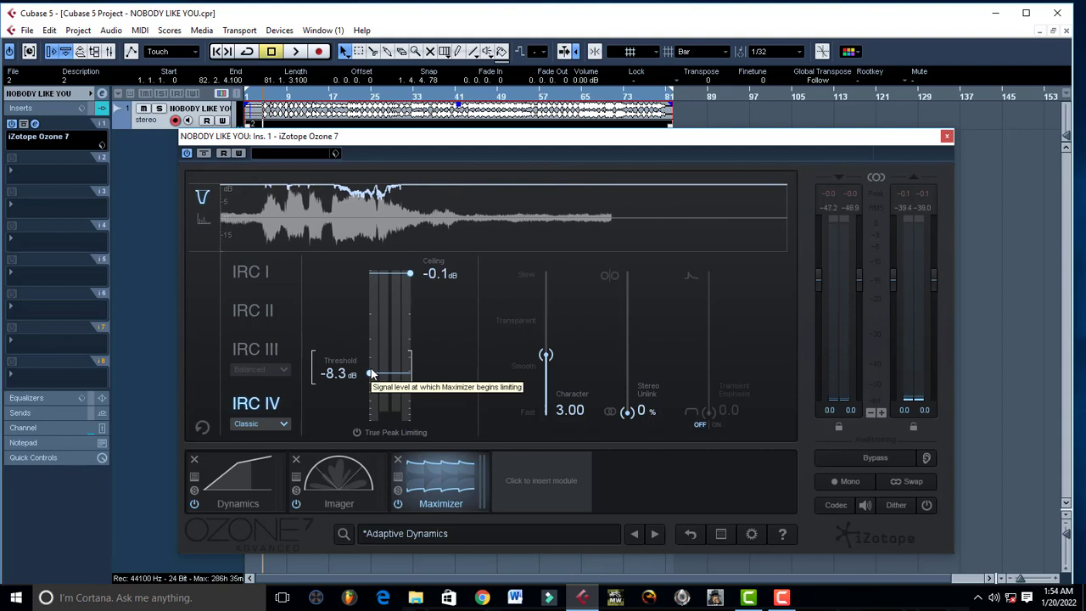
- Raise the Maximizer threshold to -3.5 dB, and lower it gradually to -5.5 dB while auditioning the track
drag(371, 373, 371, 335)
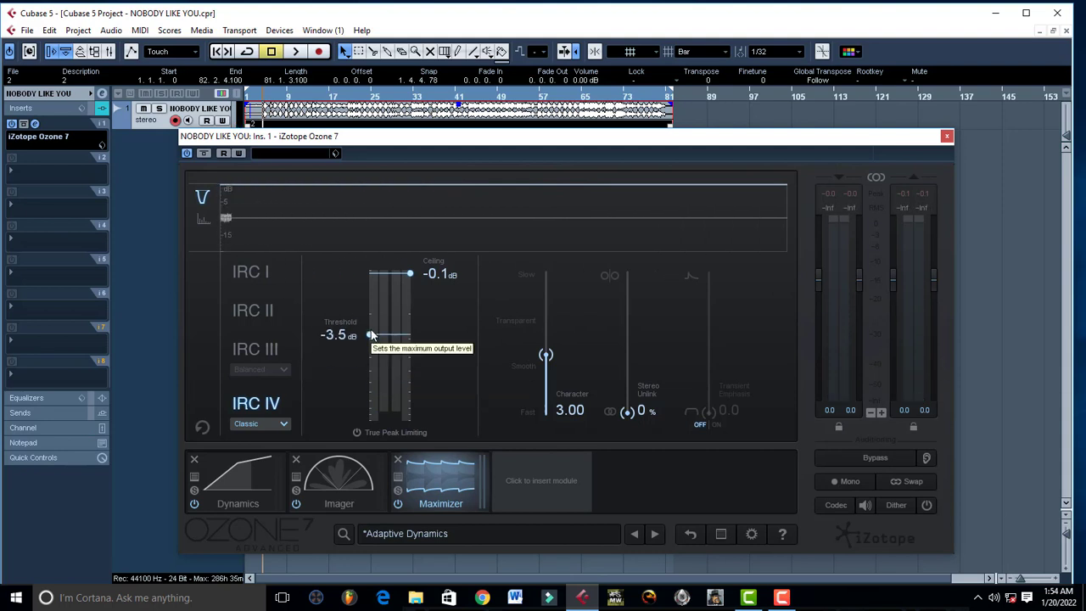
key(space)
mouse_move(371, 335)
mouse_down()
mouse_move(371, 365)
mouse_move(379, 349)
mouse_up()
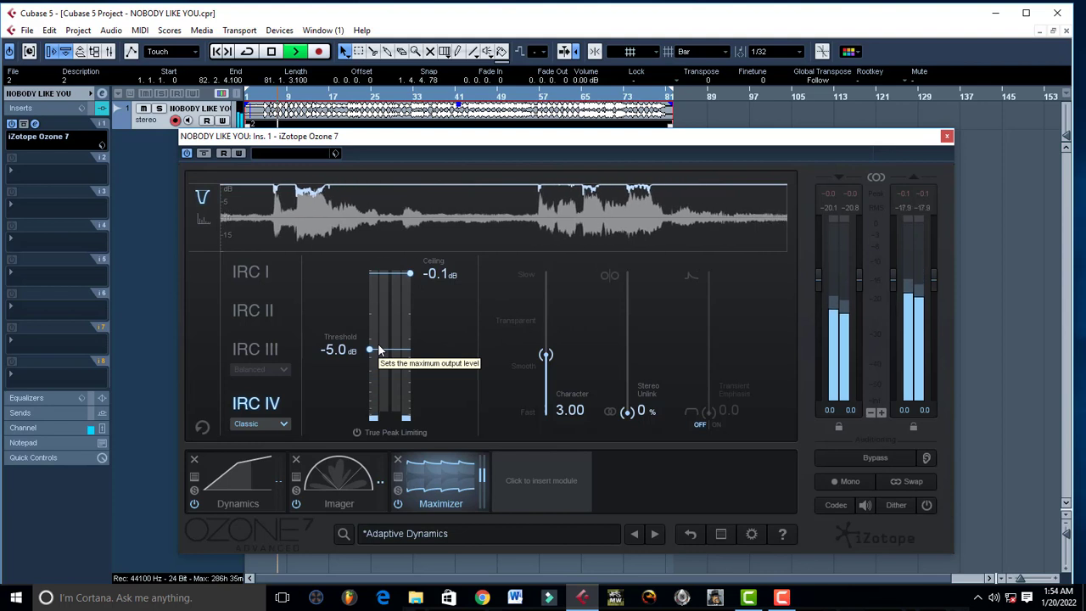
drag(370, 352, 369, 357)
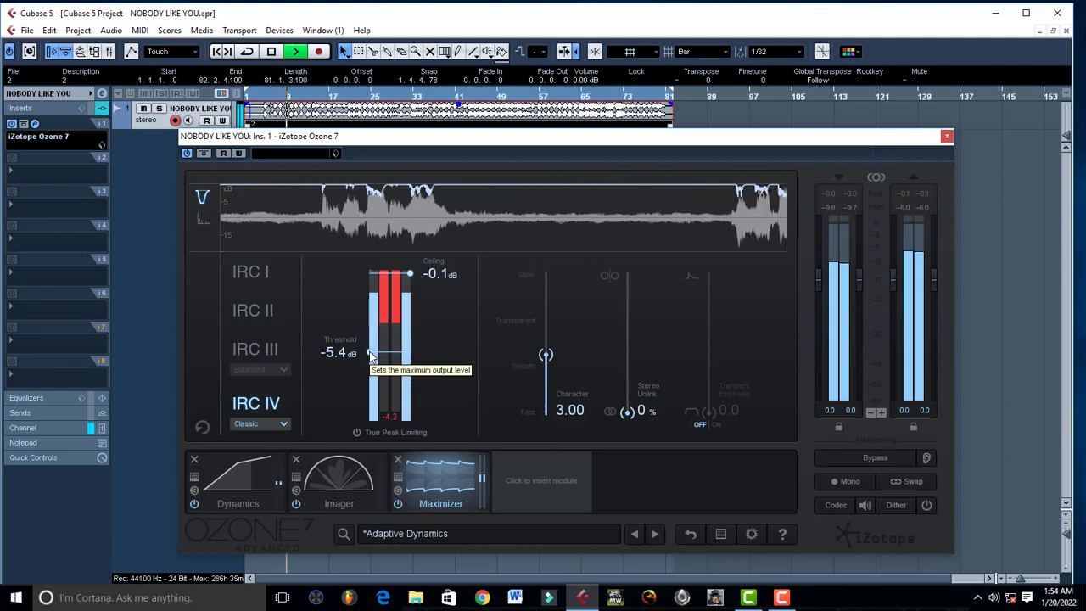
drag(370, 356, 370, 358)
key(space)
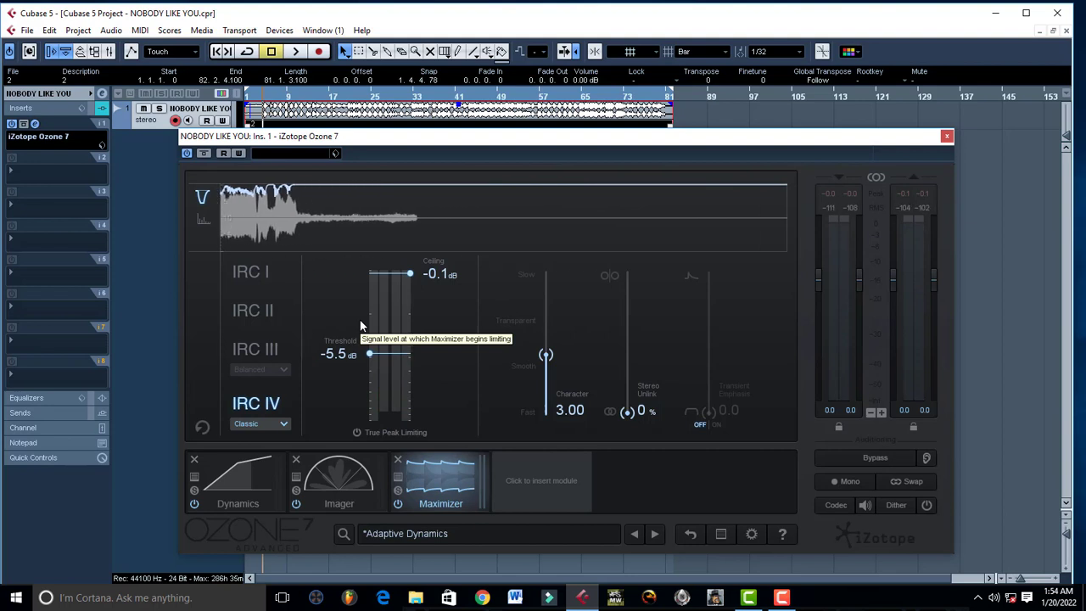
- Add an Equalizer module to the signal chain after the Maximizer
click(561, 483)
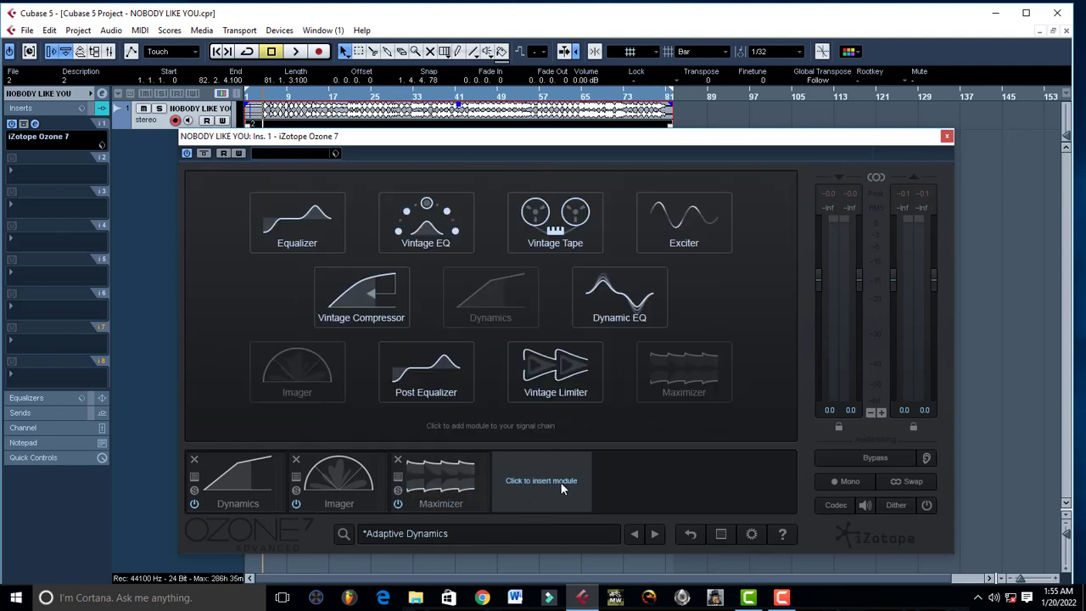
click(306, 226)
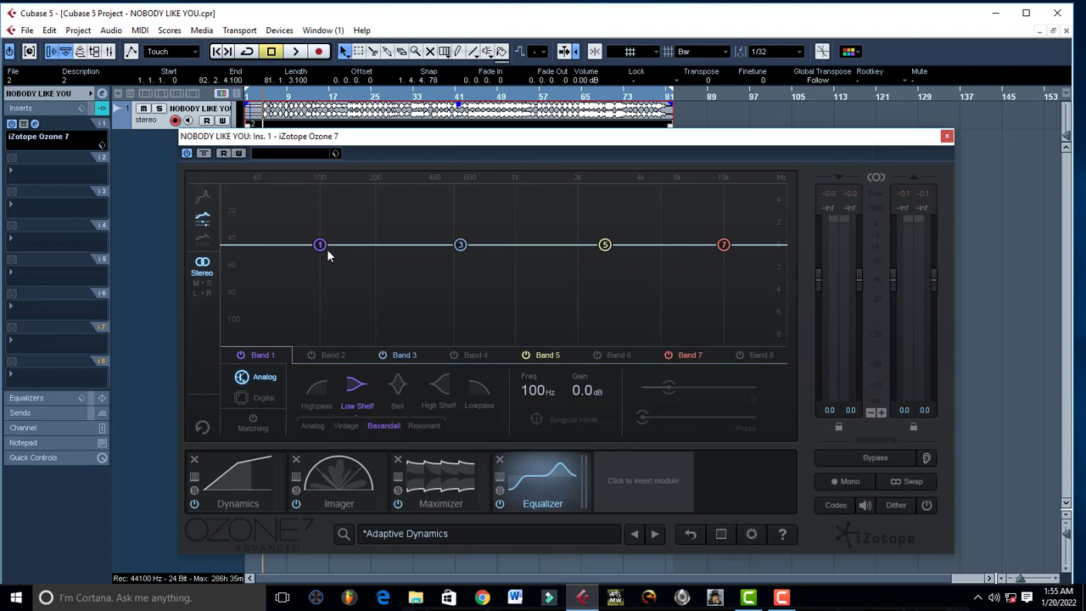
- Move the Equalizer ahead of the Maximizer in the chain, and lower its Band 1 low shelf to -1.6 dB at 98 Hz
drag(421, 487, 527, 490)
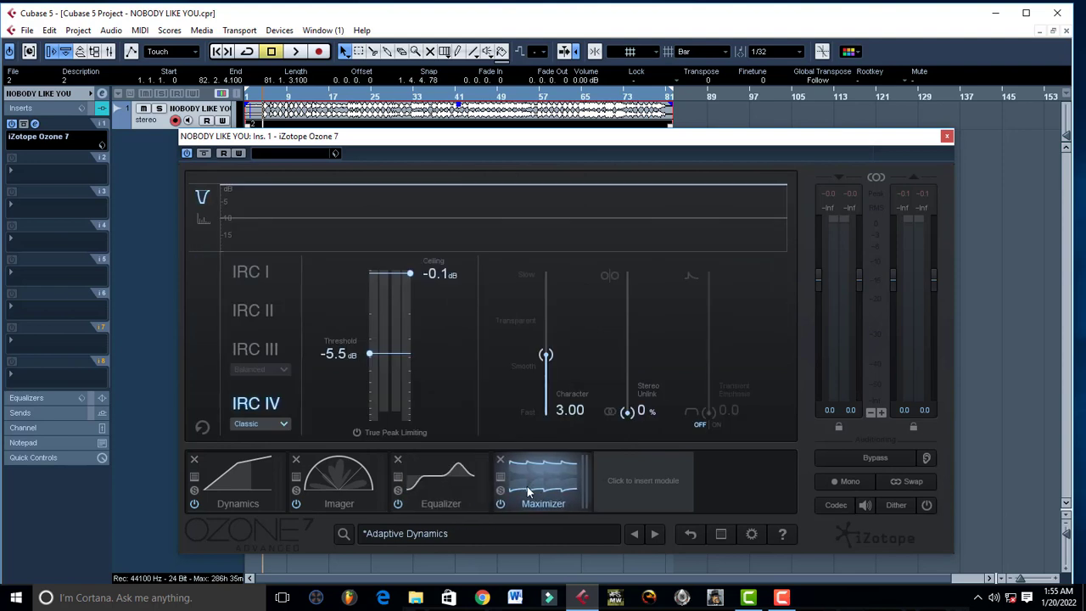
click(448, 496)
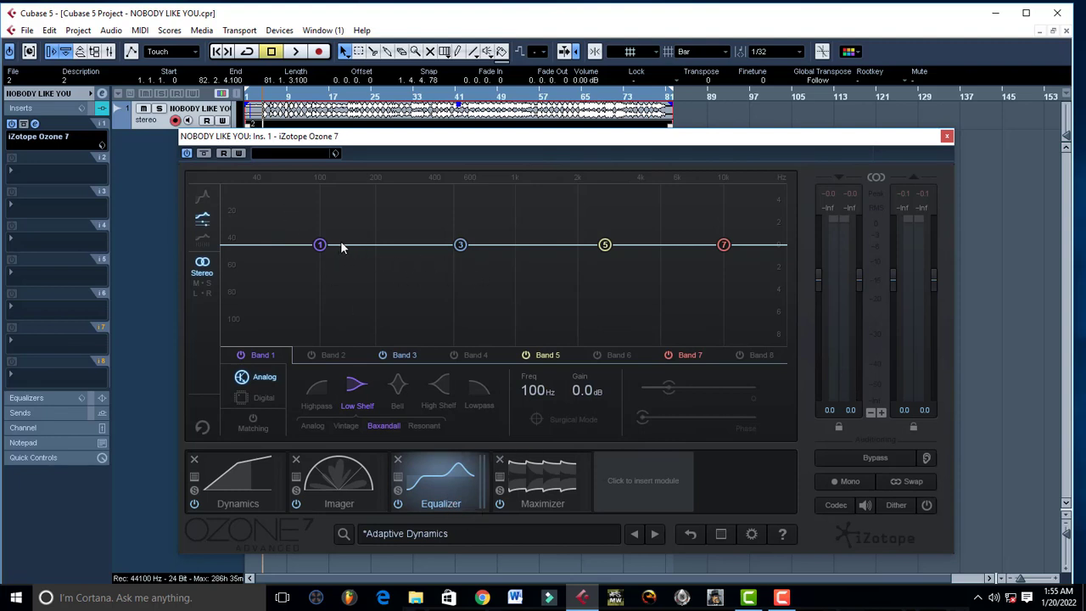
drag(325, 251, 321, 266)
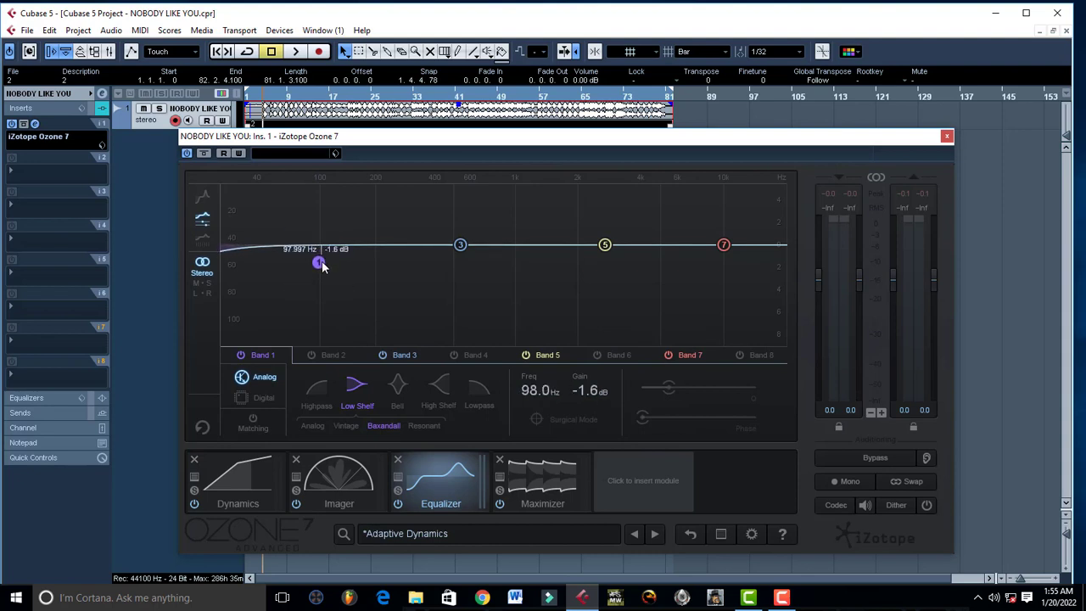
- Try a 1.8 dB boost on the Equalizer's Band 3 at 510 Hz while auditioning the track
key(space)
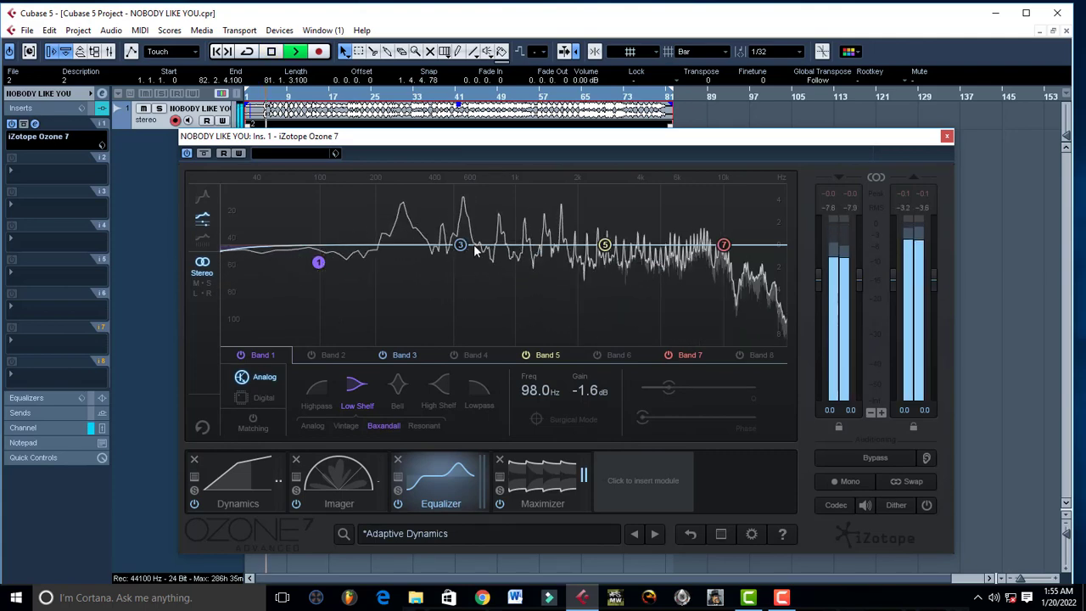
drag(459, 244, 460, 229)
key(space)
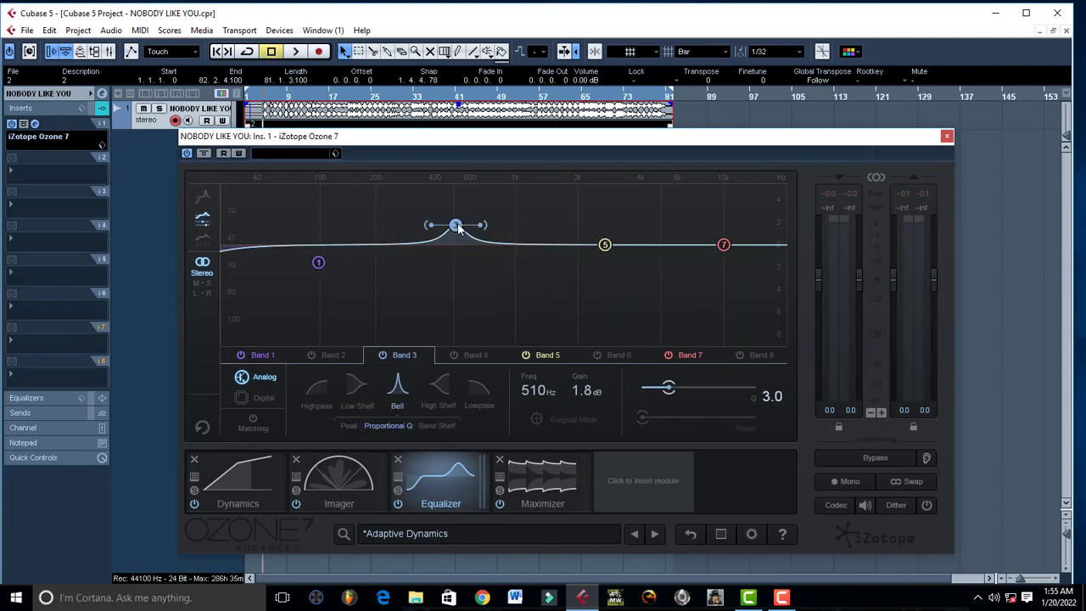
key(space)
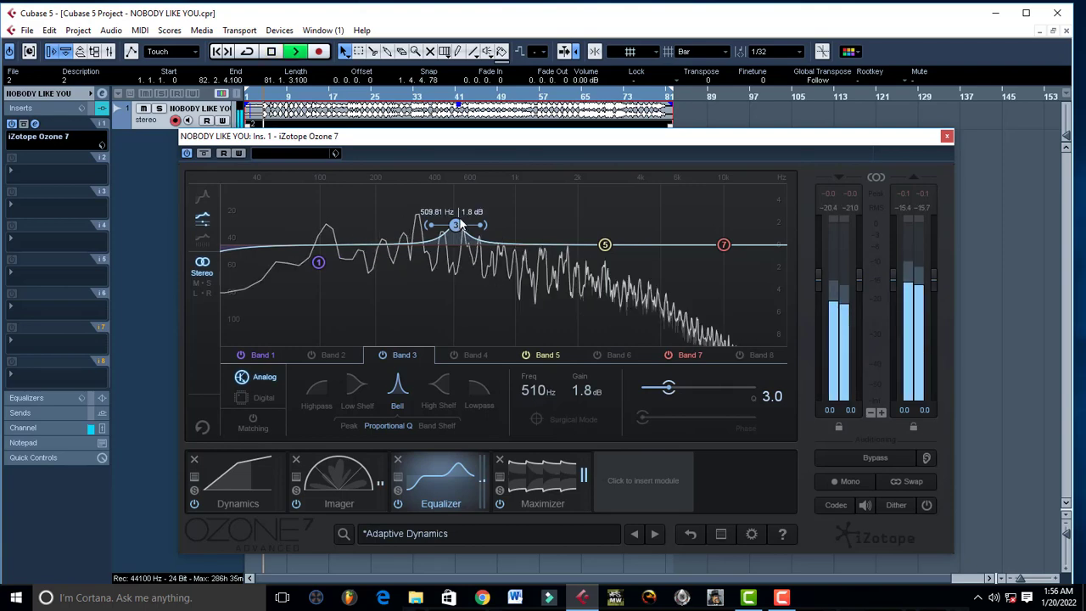
- Move Band 3 to about 200 Hz, audition it with a -1.2 dB cut, and return its gain to the flat line
drag(458, 229, 379, 262)
key(space)
key(space)
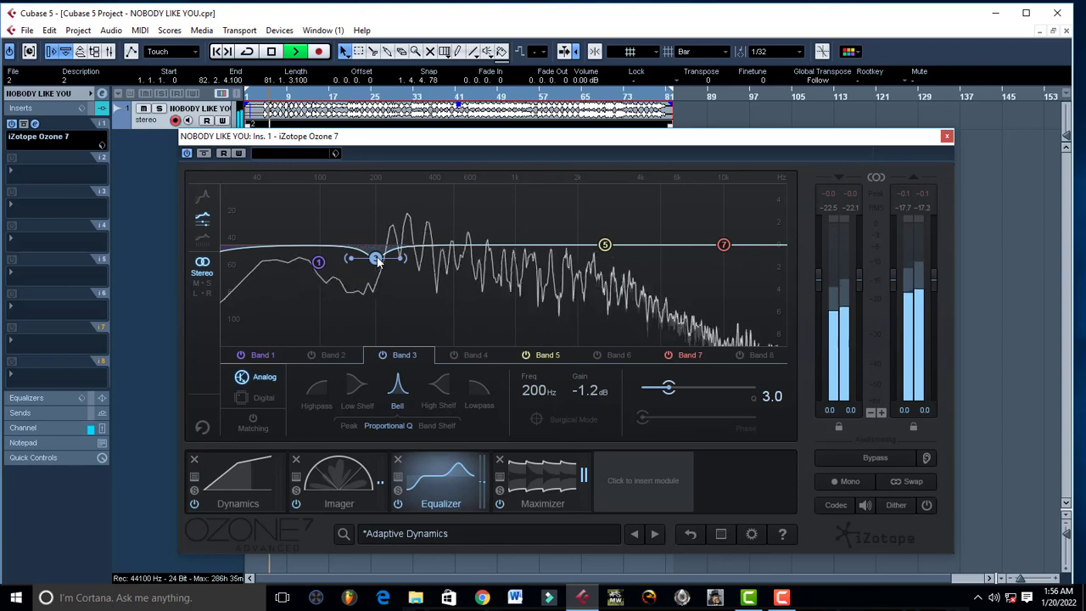
key(space)
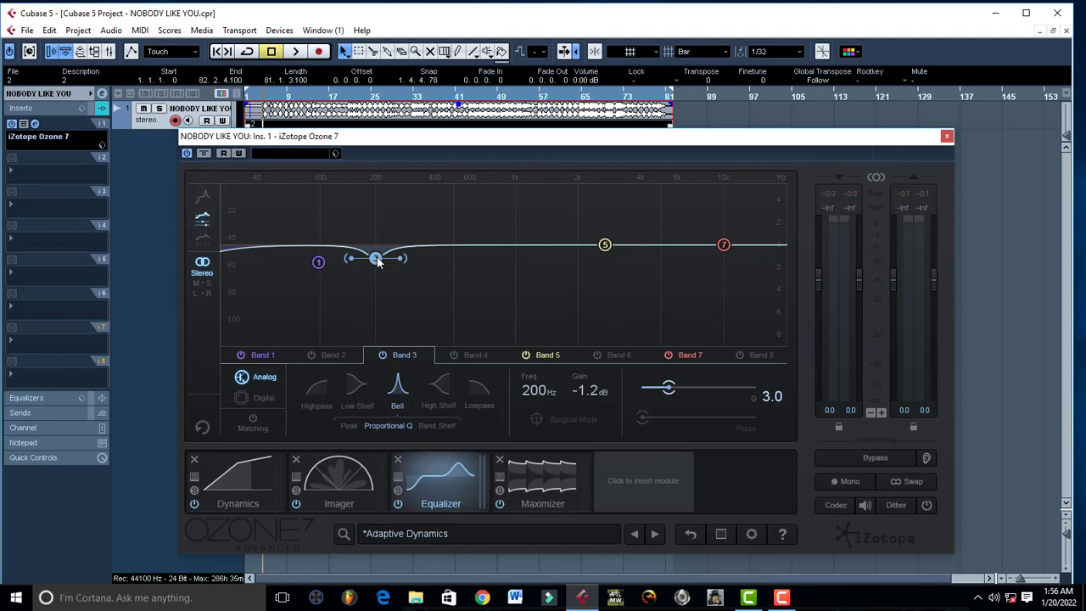
drag(380, 263, 383, 265)
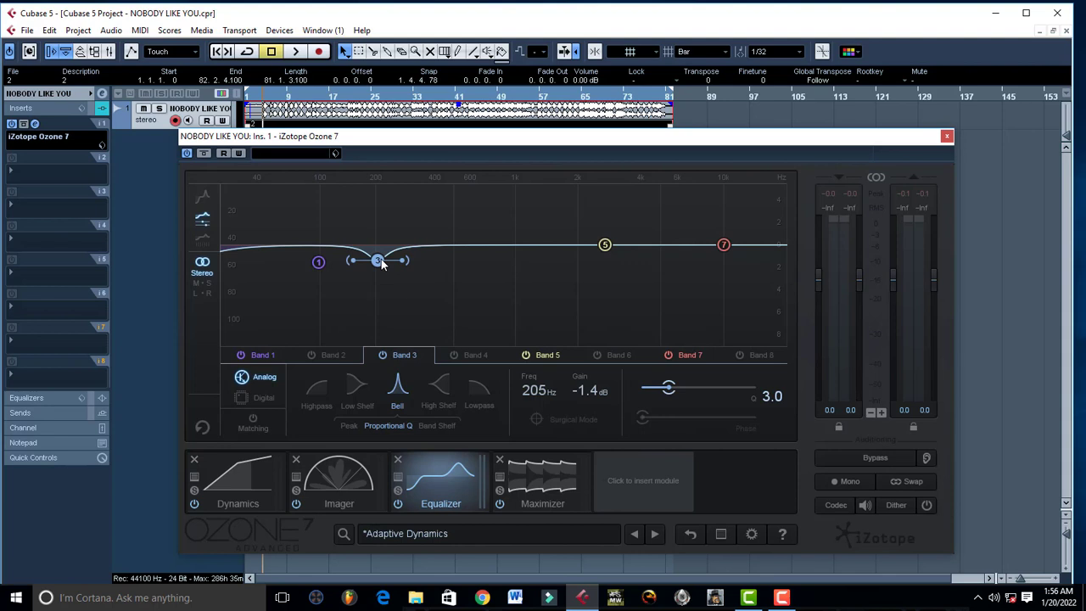
mouse_move(382, 264)
mouse_down()
mouse_move(374, 231)
mouse_move(377, 244)
mouse_up()
- Try Band 7's high shelf at 1.3 dB near 10.1 kHz, and at -1.4 dB near 9.89 kHz during playback
drag(723, 244, 725, 230)
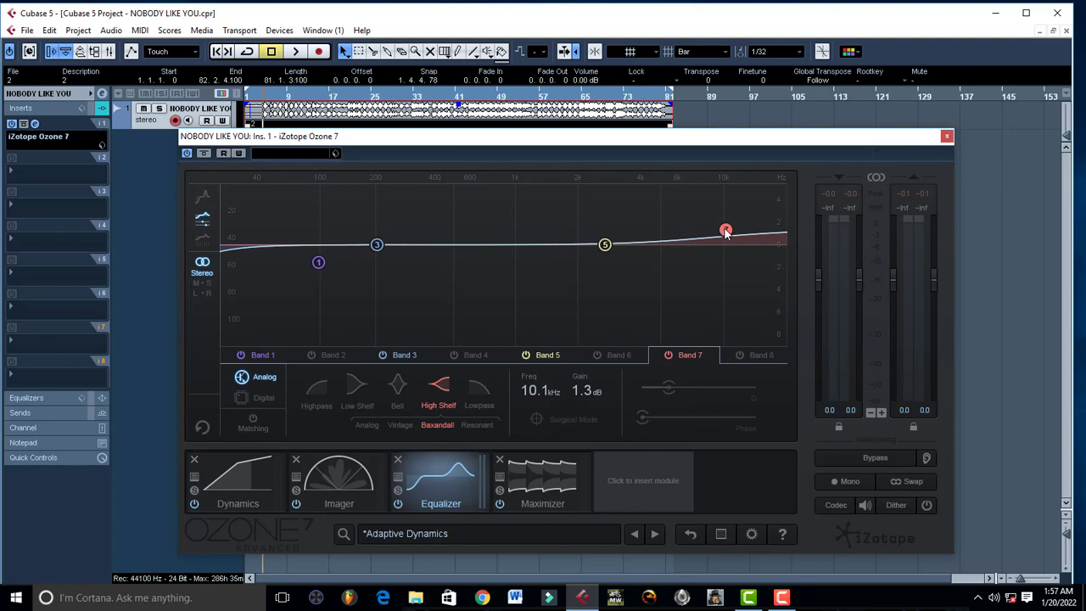
drag(729, 232, 723, 263)
key(space)
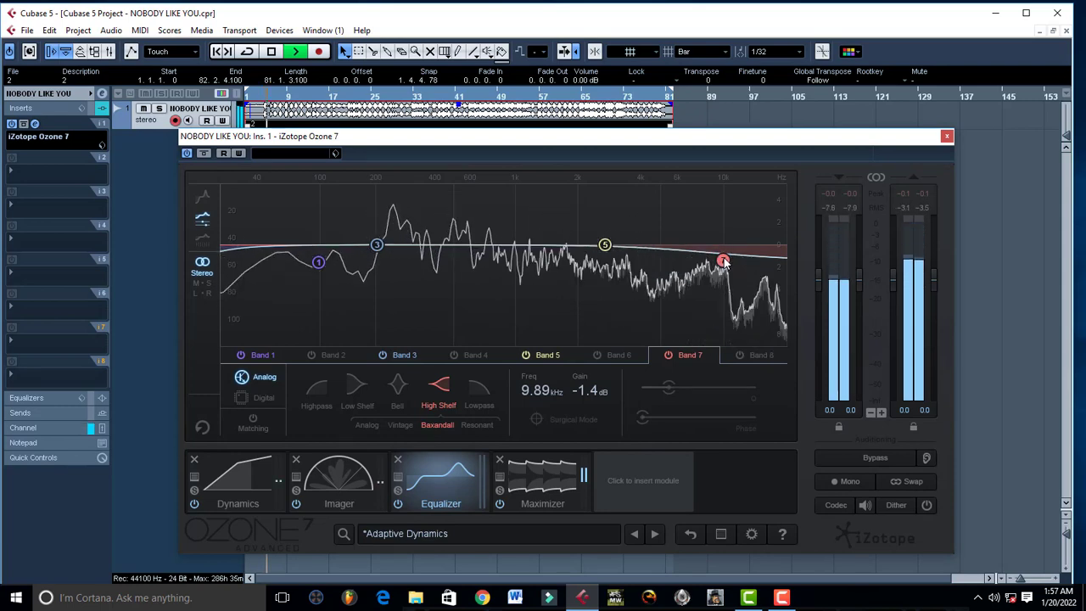
key(space)
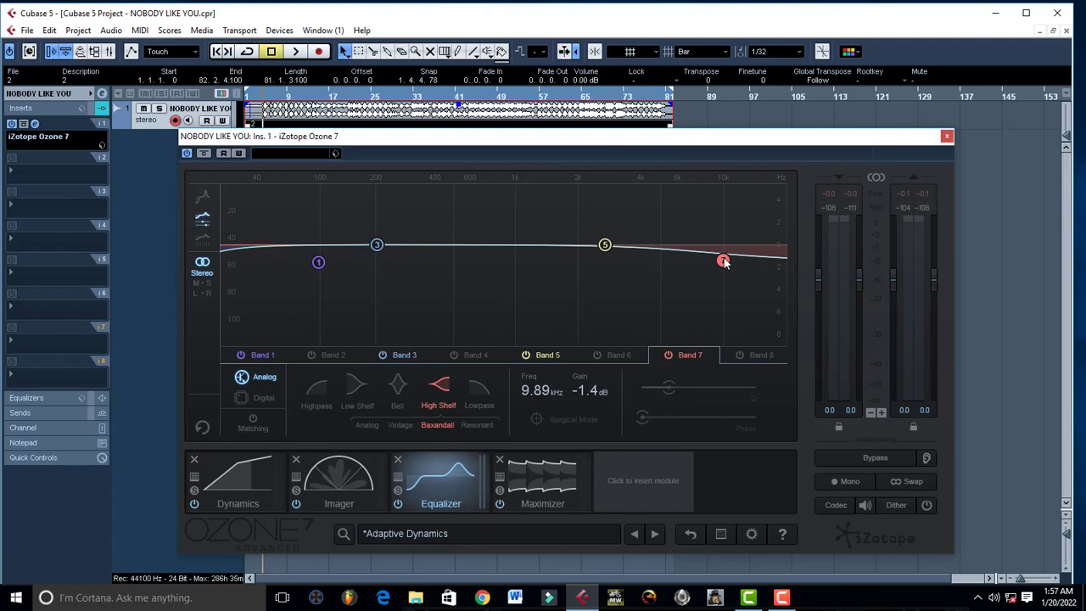
- Set Band 7 to -0.9 dB at 10.0 kHz and lower Band 1 to -2.0 dB at 104 Hz
drag(723, 261, 724, 255)
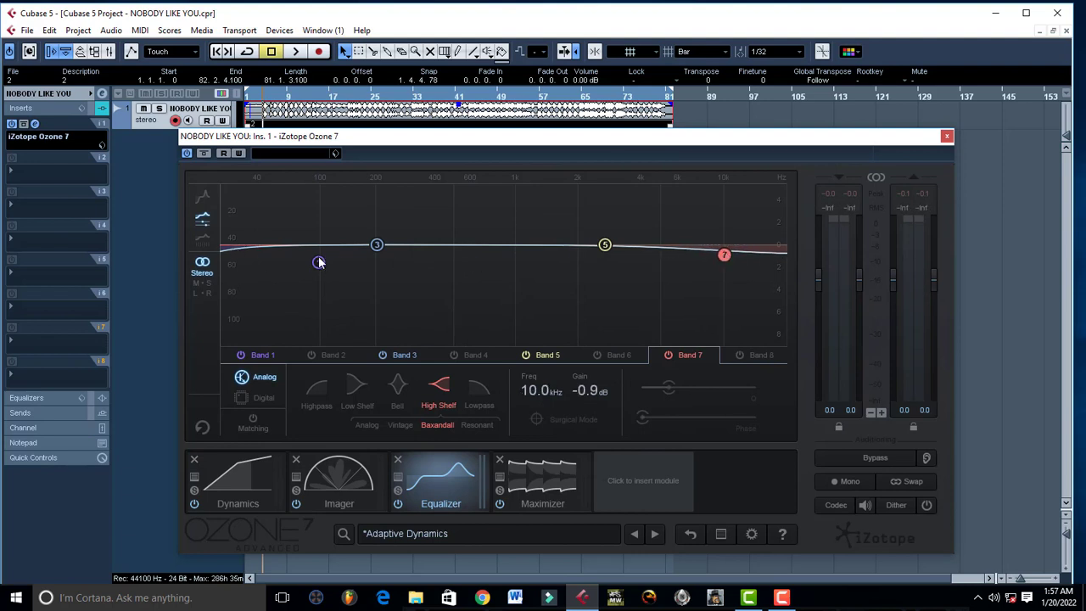
drag(319, 262, 322, 268)
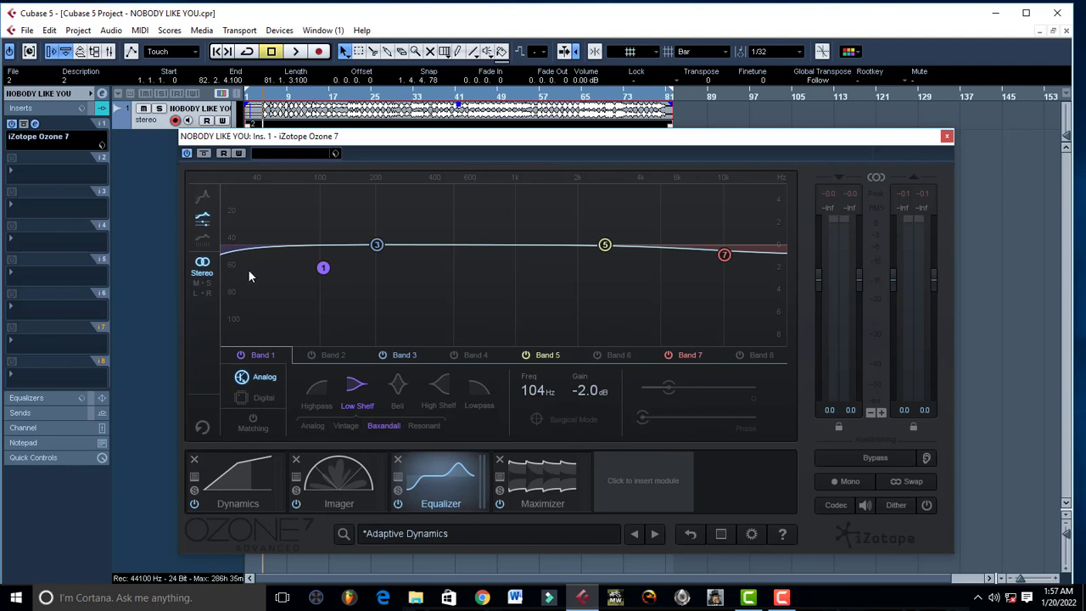
- Compare the song with Ozone switched off and on by auditioning the track, leaving the plug-in enabled
key(space)
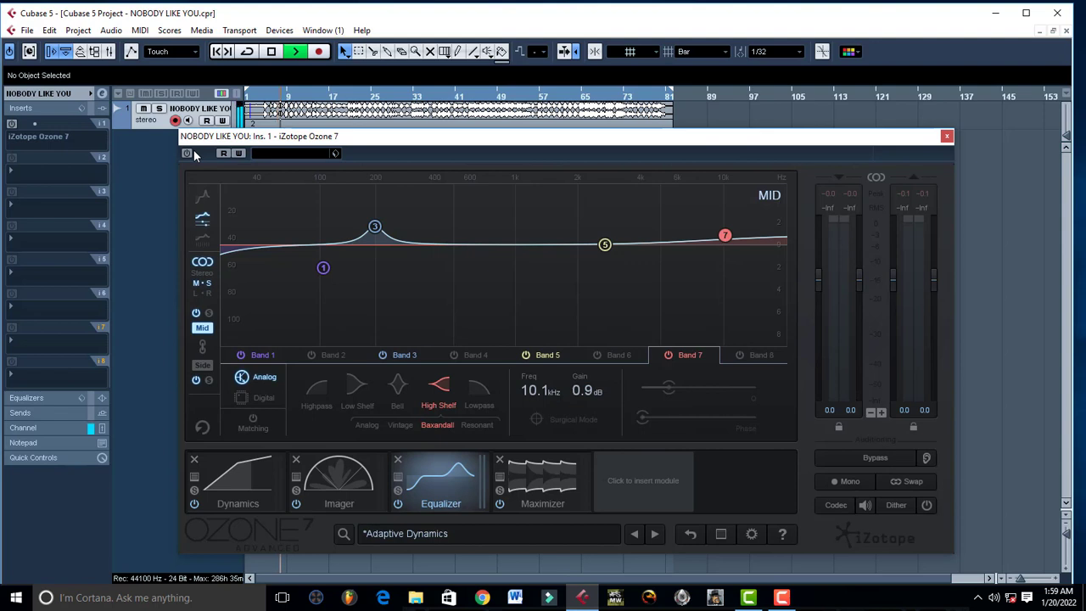
click(190, 158)
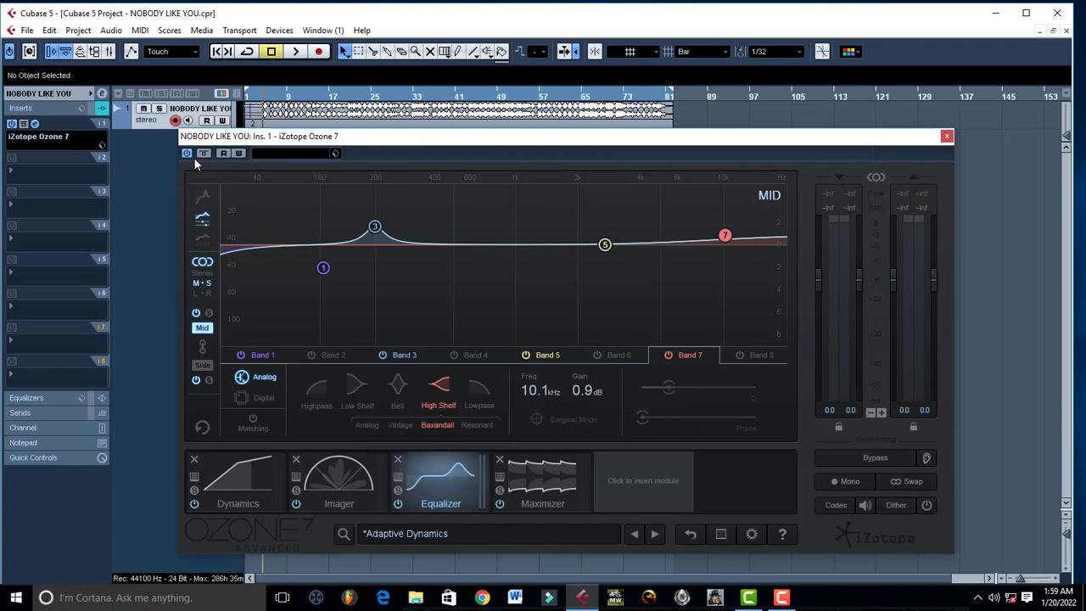
key(space)
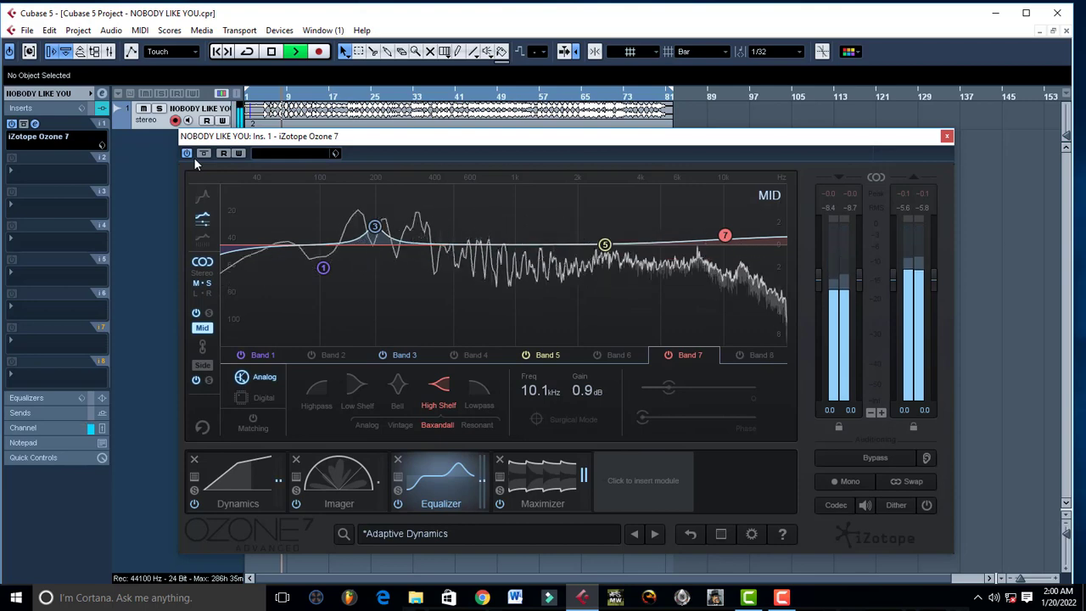
key(space)
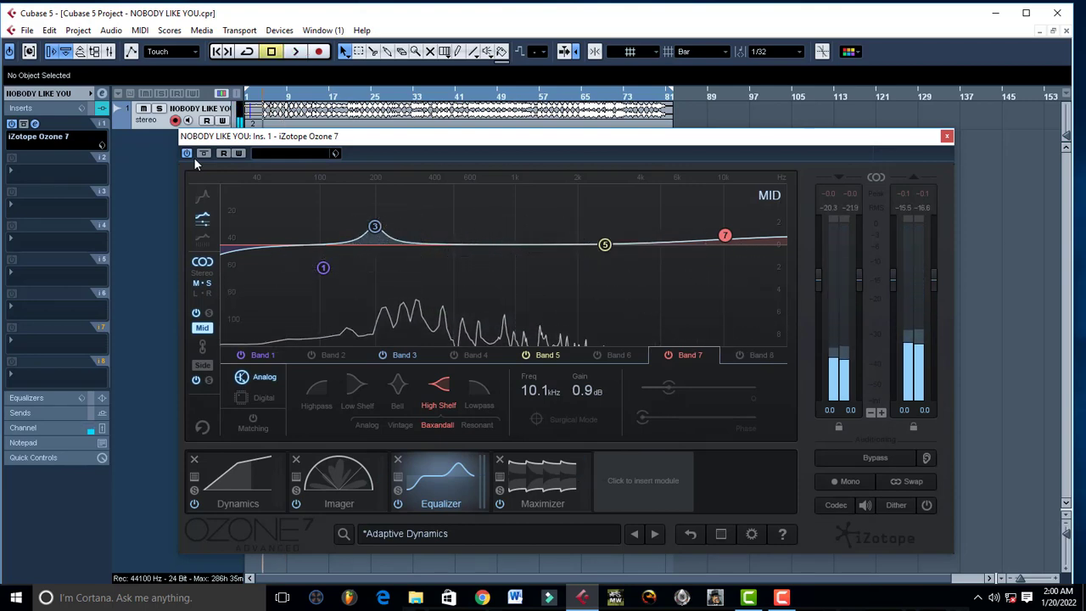